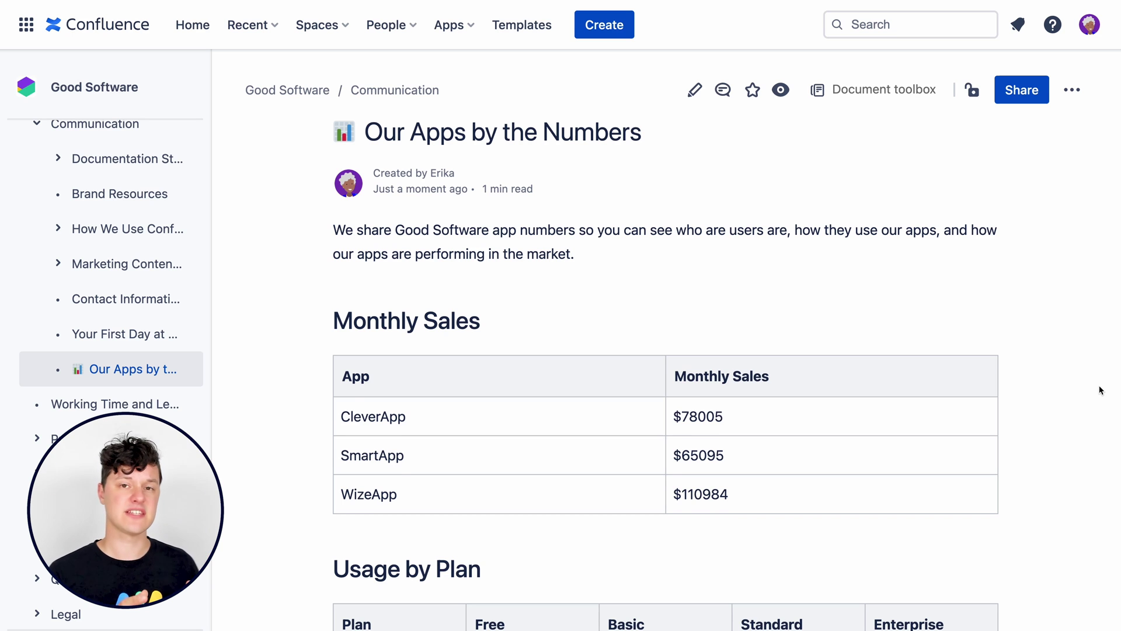
Scroll through the Our Apps by the Numbers page to review its Monthly Sales table
scroll(1100, 390, down, 8)
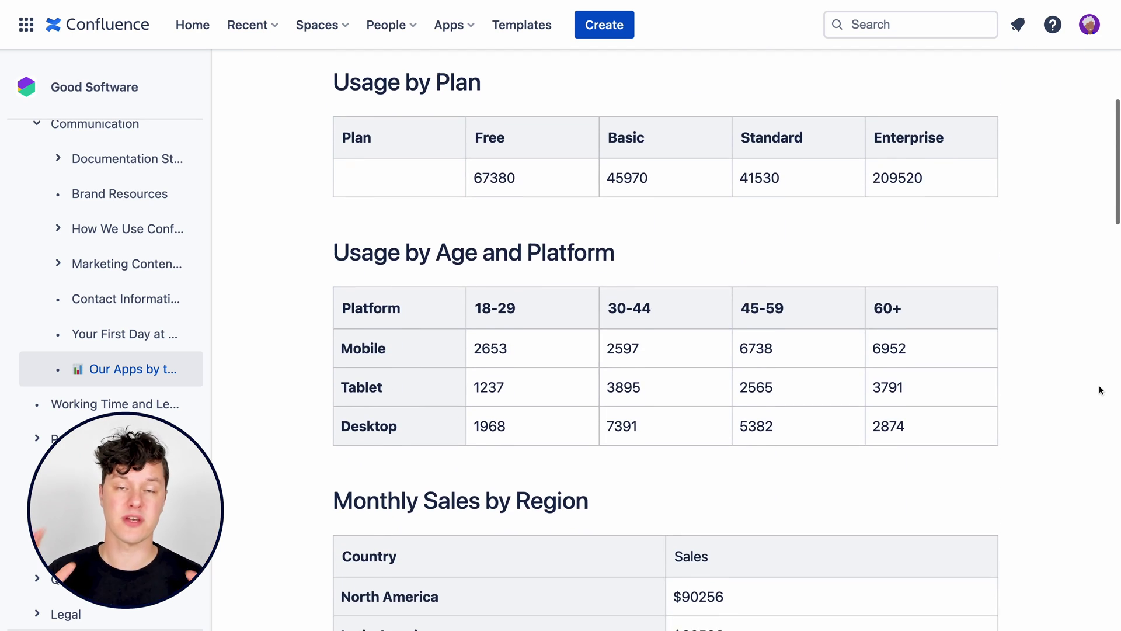
scroll(1100, 390, down, 1)
scroll(1100, 390, down, 8)
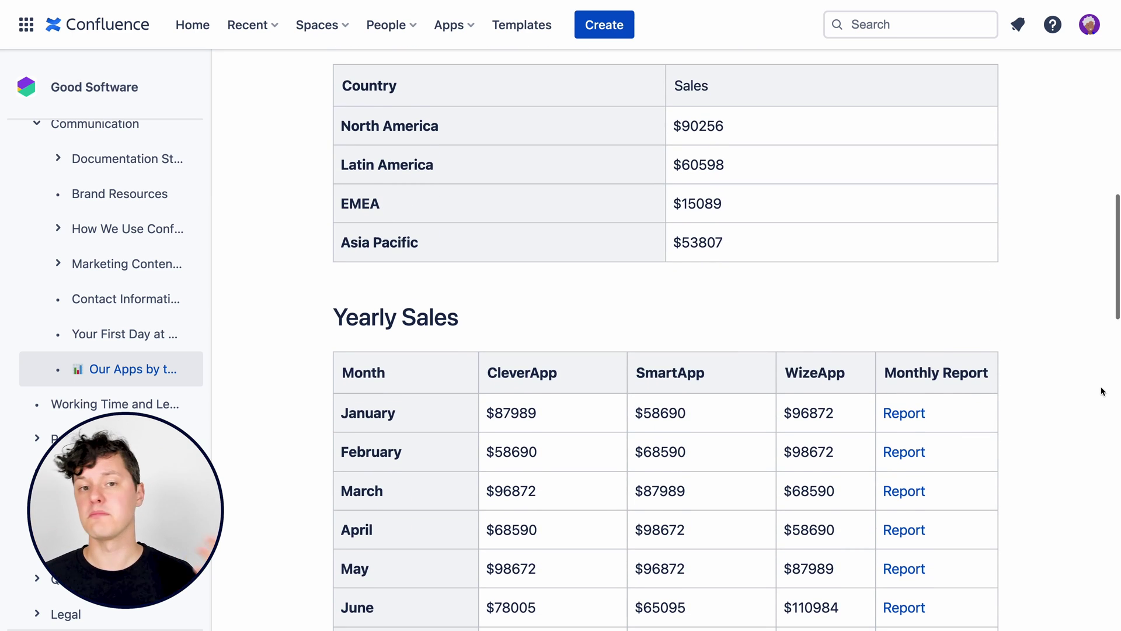
scroll(1100, 390, down, 9)
scroll(1102, 391, down, 1)
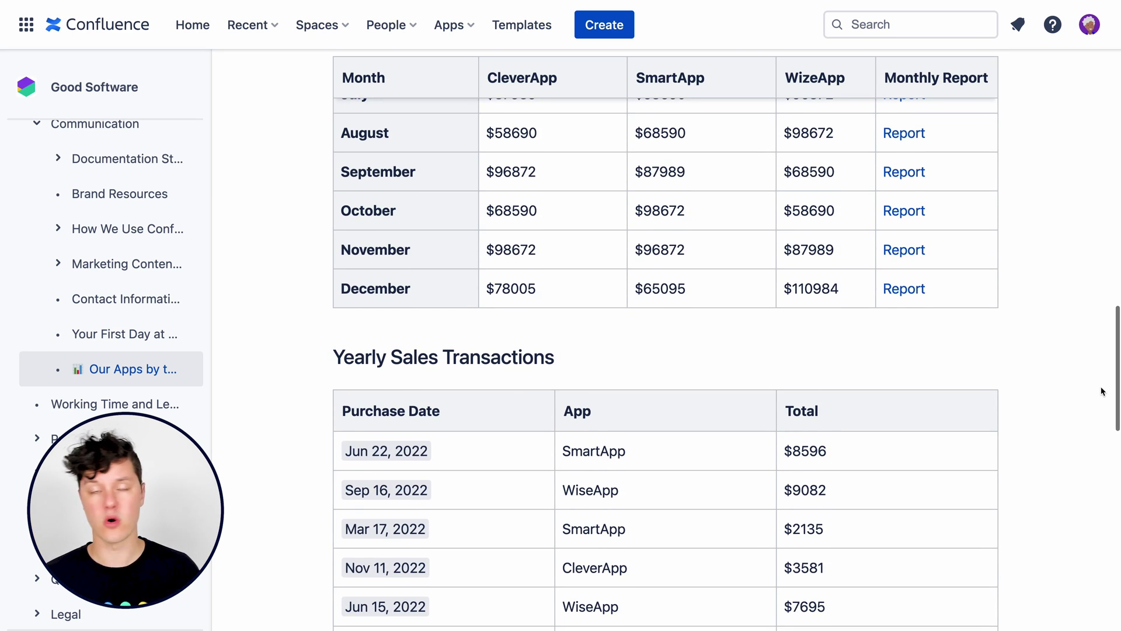
scroll(1103, 391, down, 12)
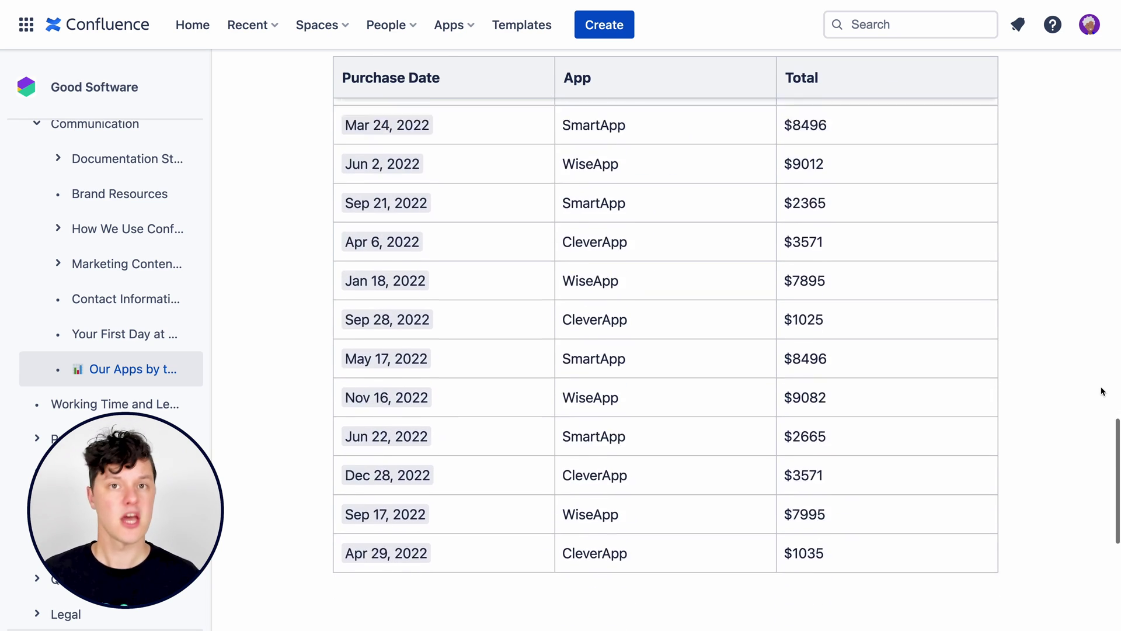
scroll(1102, 391, up, 20)
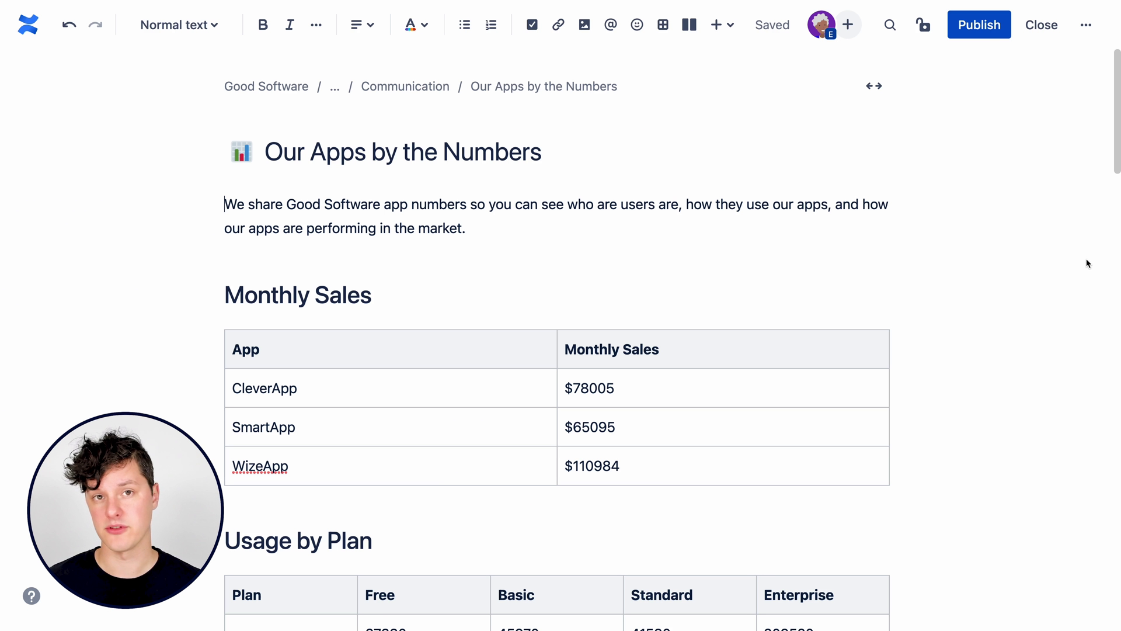
Insert a bar chart built from the Monthly Sales table directly beneath it
scroll(1083, 261, down, 5)
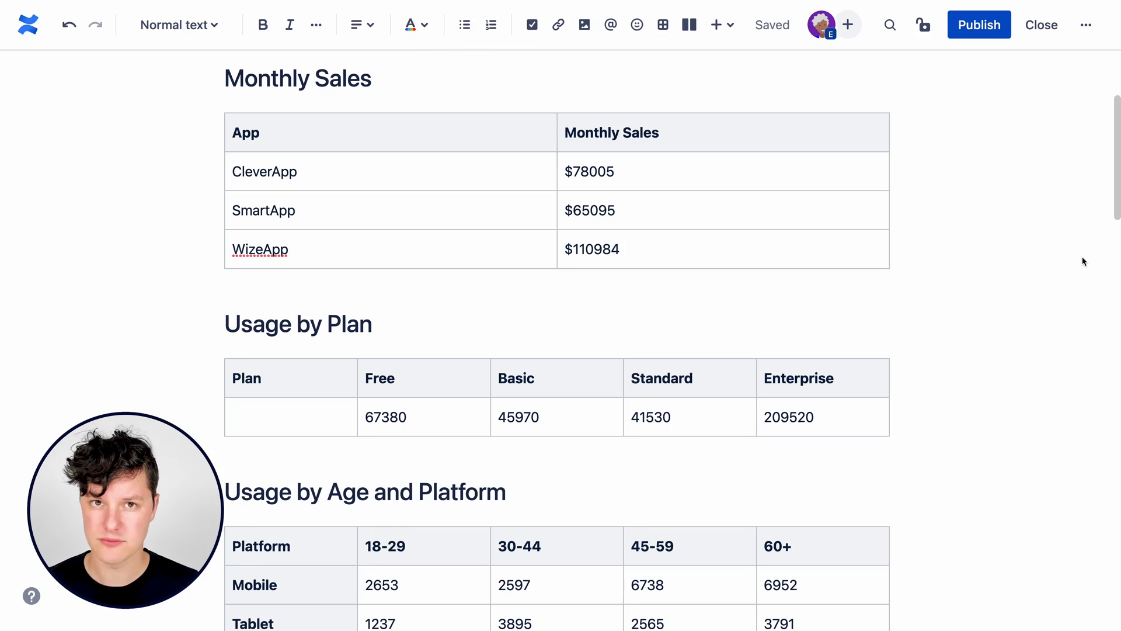
click(697, 257)
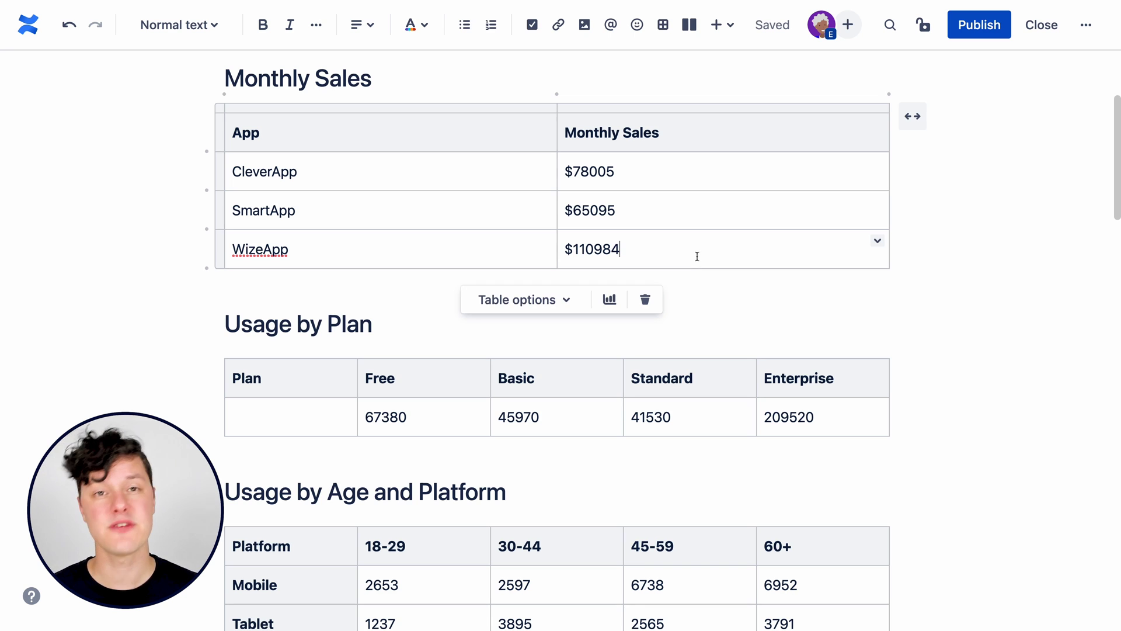
click(609, 300)
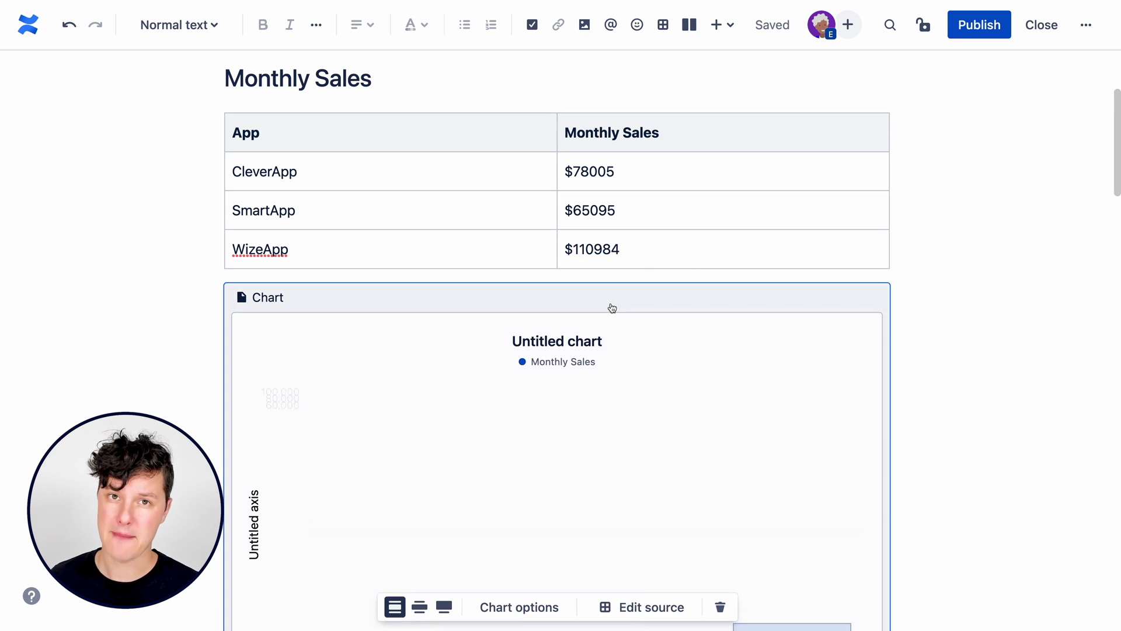
scroll(665, 383, down, 1)
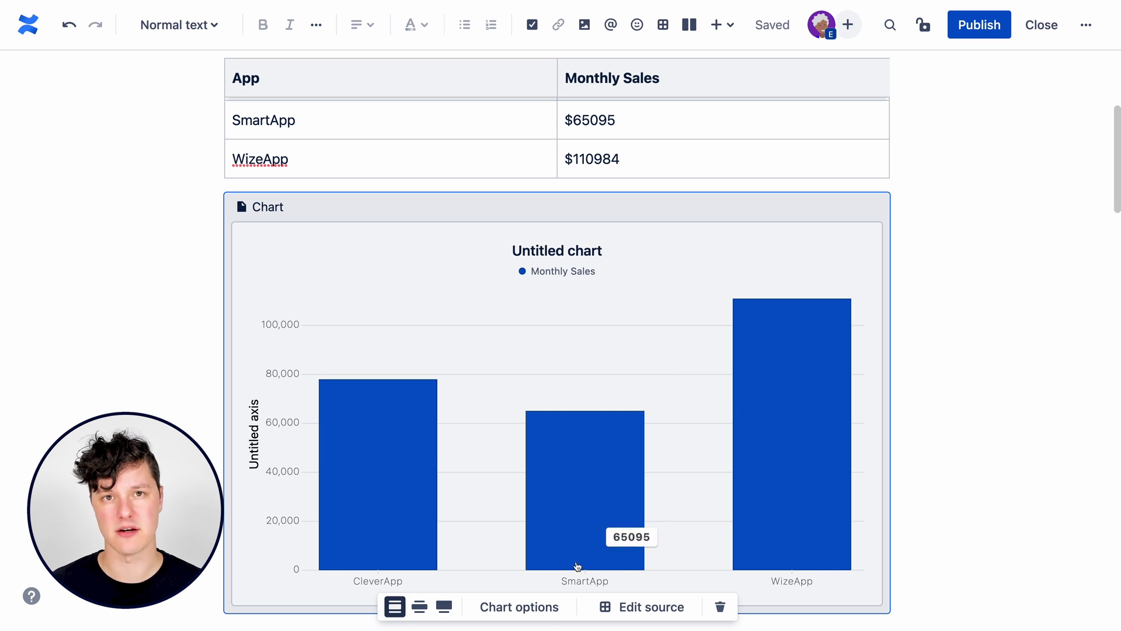
Replace 'Untitled chart' with the title 'Monthly Sales' and set the Y-axis label to 'USD'
click(541, 613)
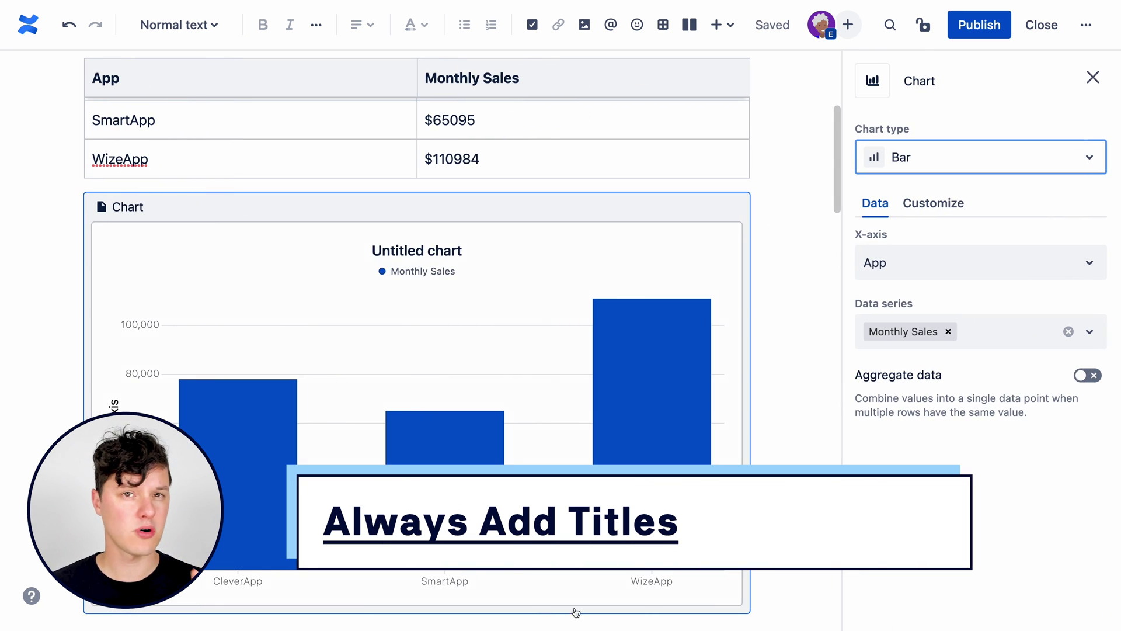
click(933, 206)
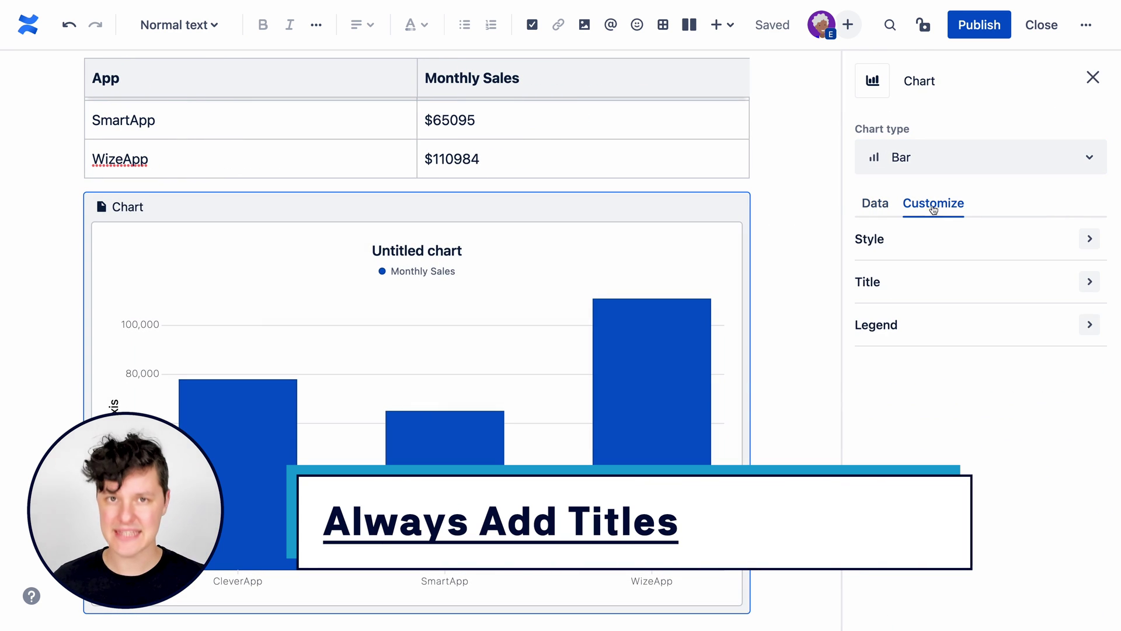
click(1089, 282)
triple_click(997, 341)
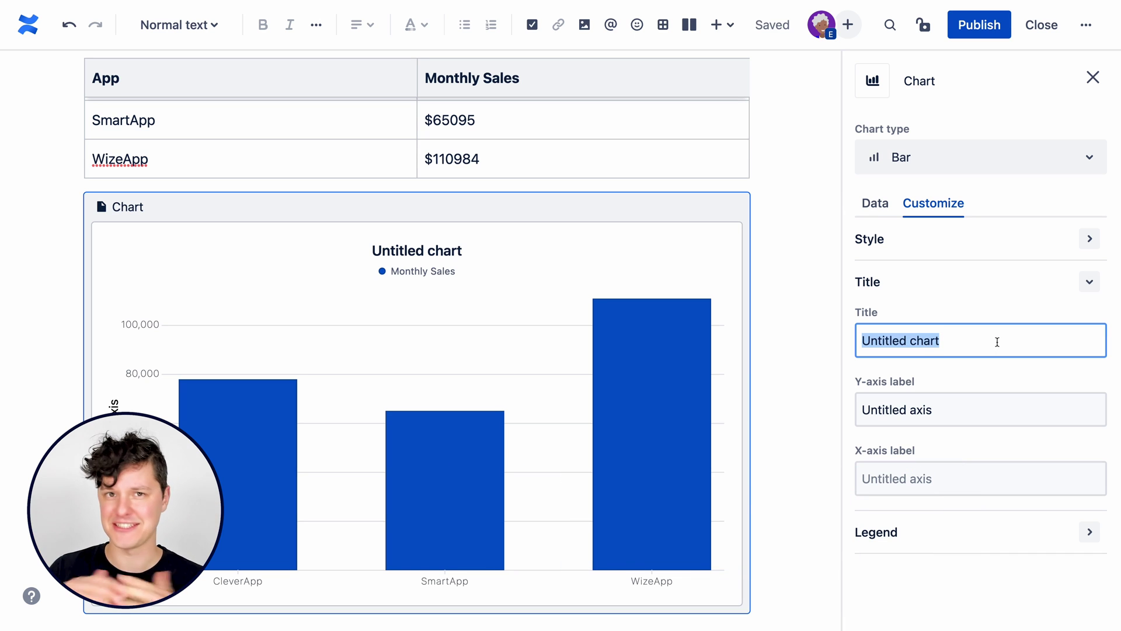
text(Monthly Sales)
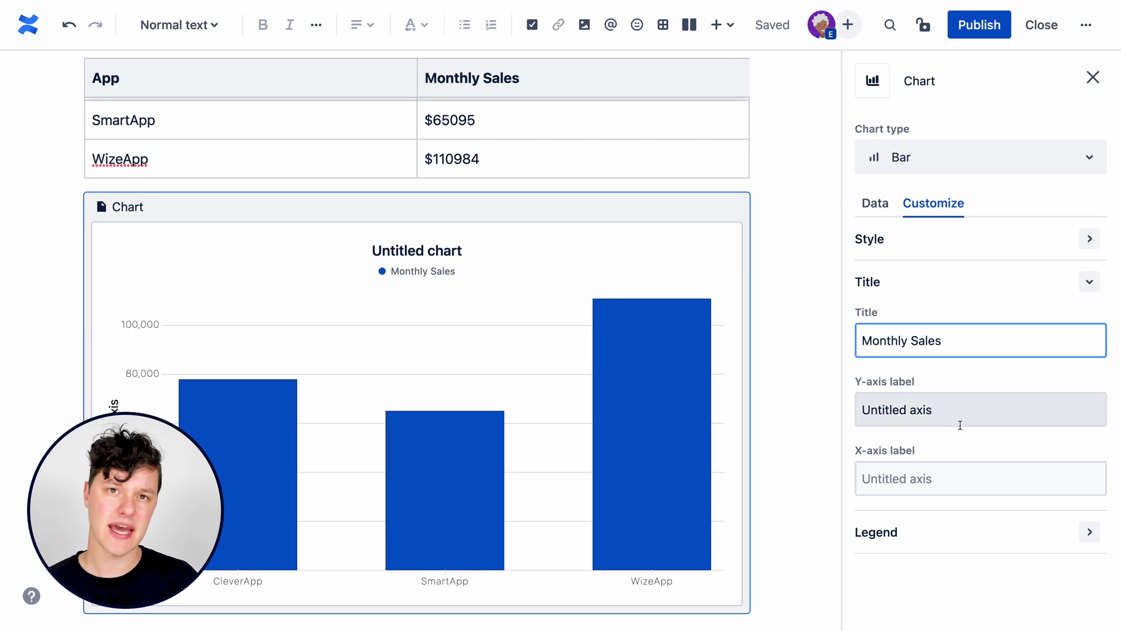
click(962, 422)
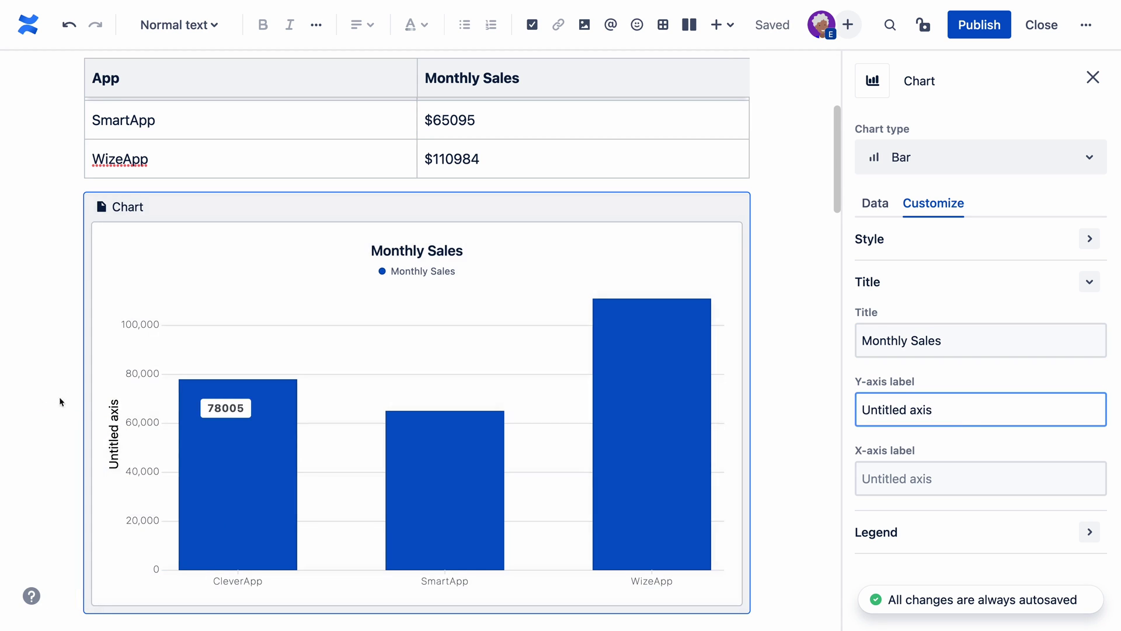
triple_click(955, 395)
text(USD)
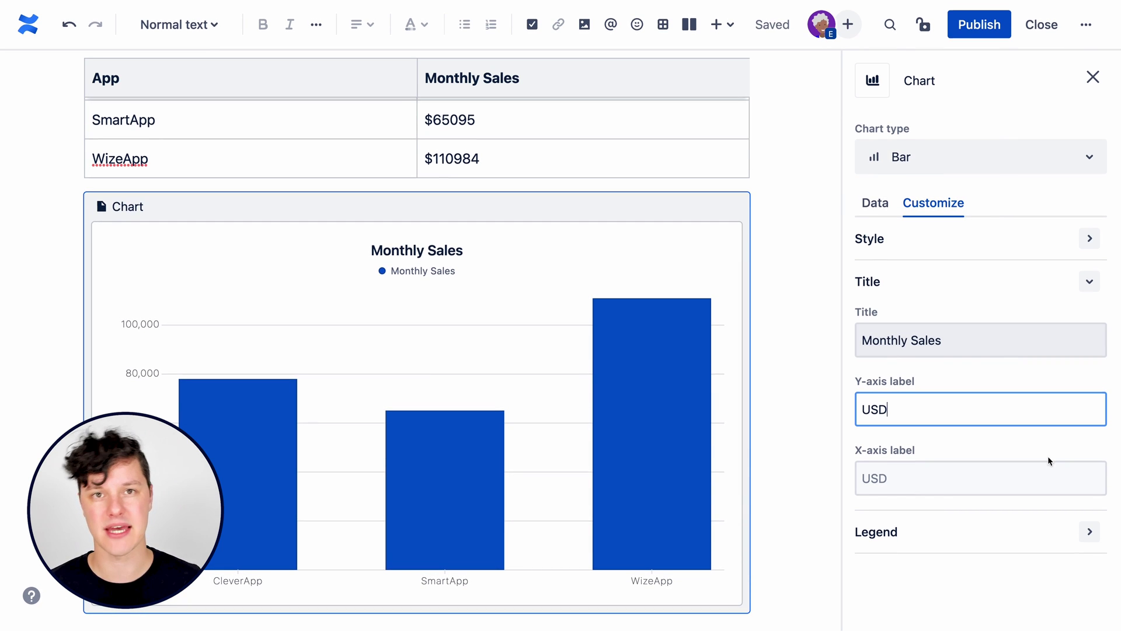
click(1088, 531)
Switch off the Monthly Sales chart's legend and close the chart settings
scroll(1086, 538, down, 1)
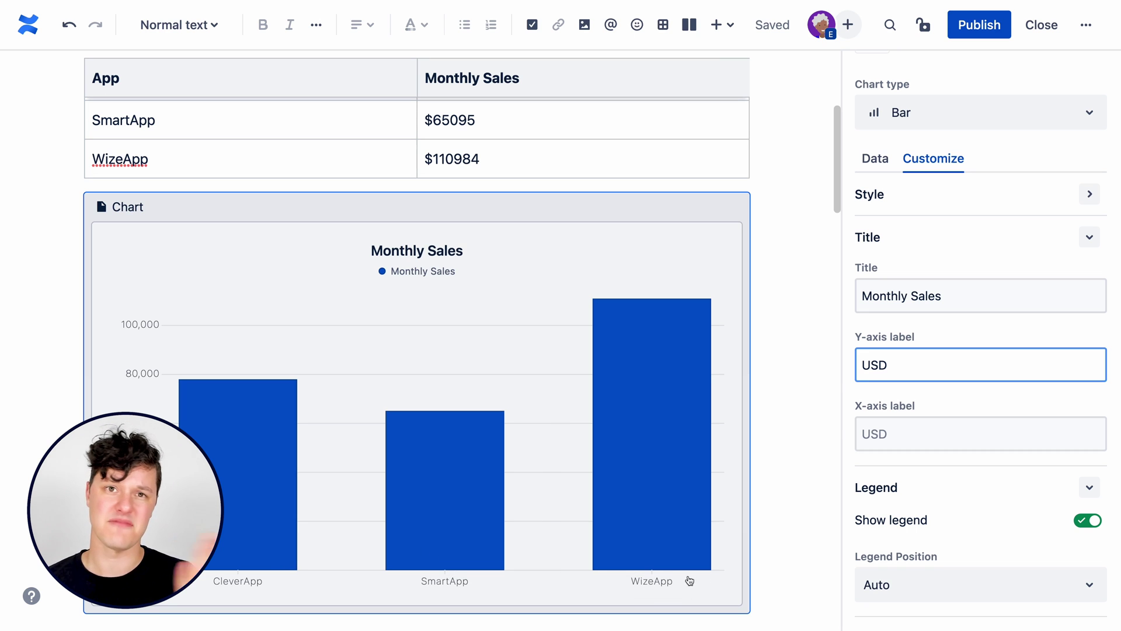
click(1095, 521)
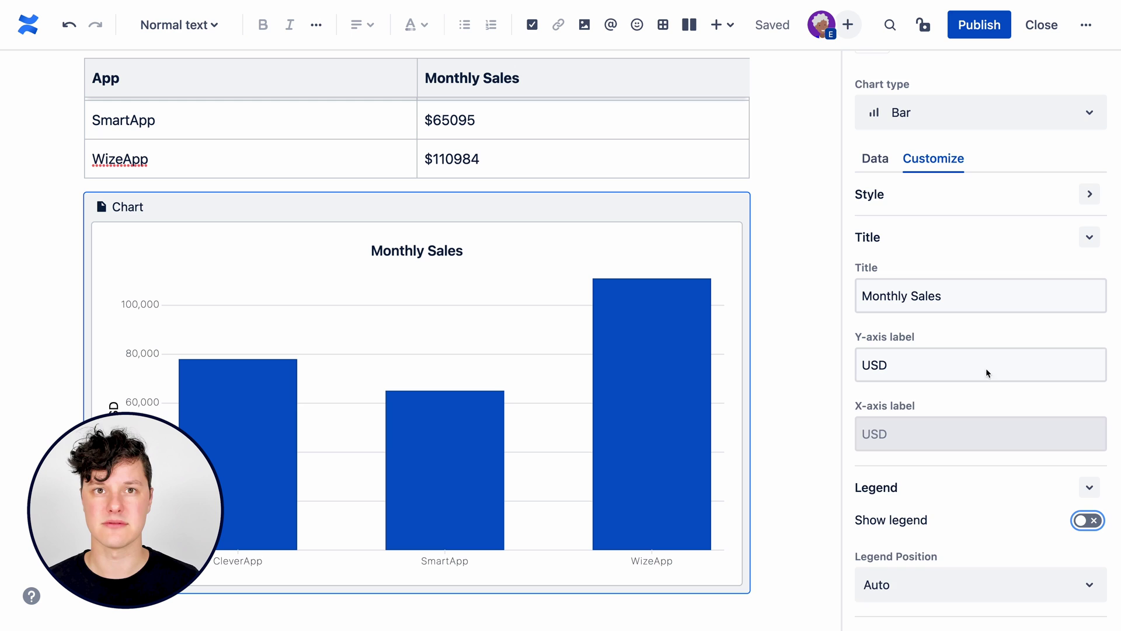
scroll(988, 251, up, 1)
click(1095, 76)
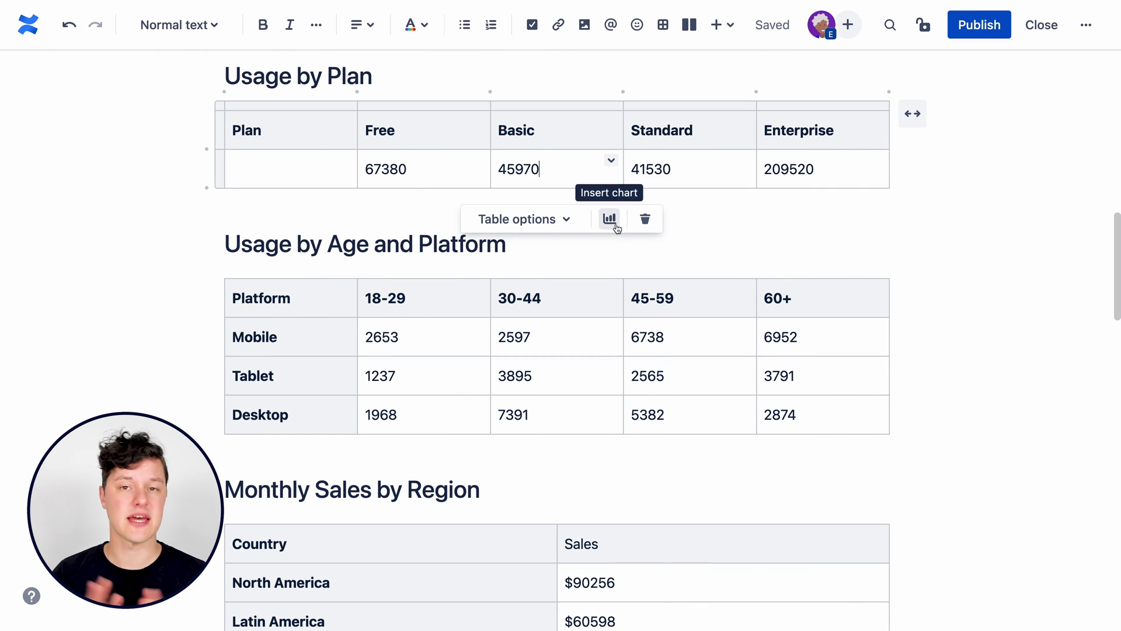
Insert a chart from the Usage by Plan table, titled 'Usage by Plan' with Y-axis 'Users'
click(617, 224)
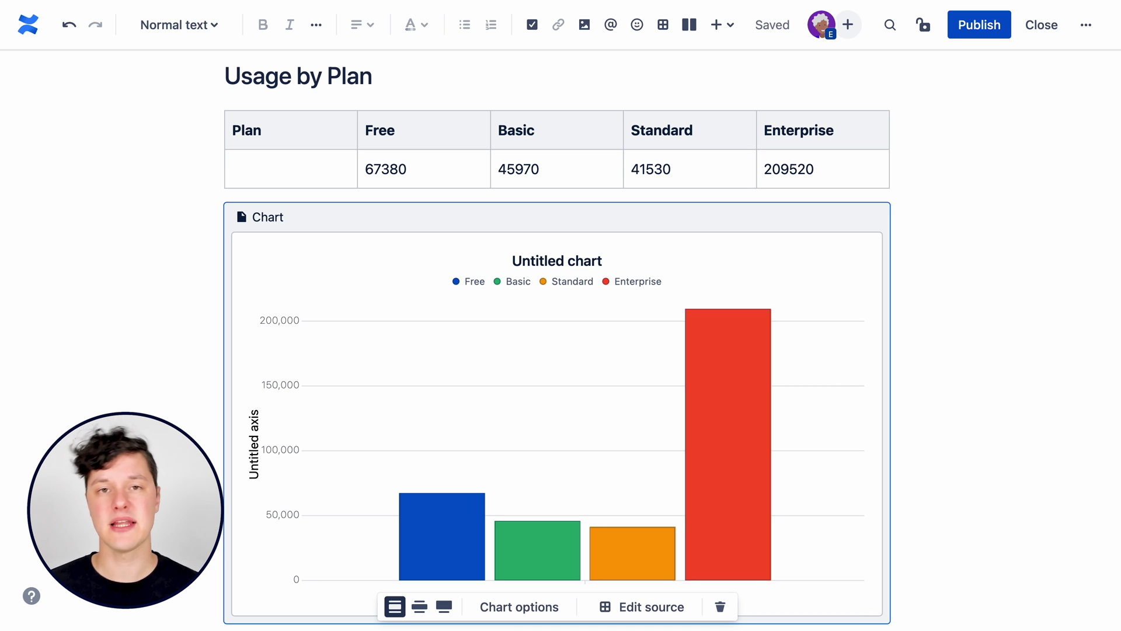
click(519, 607)
click(933, 203)
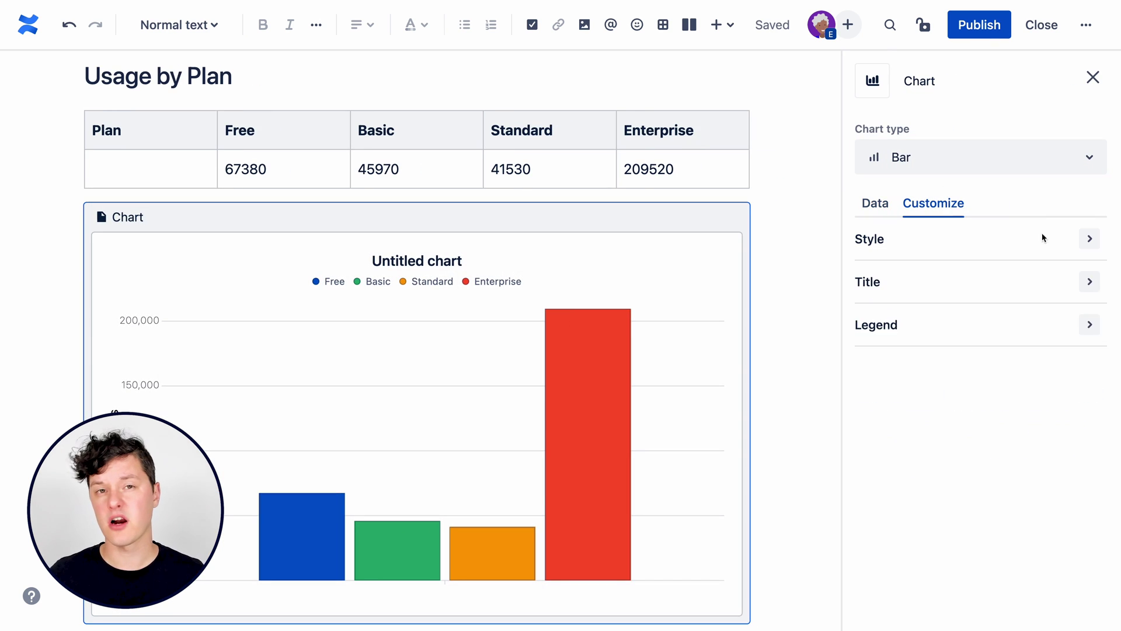
click(995, 281)
text(Usage by Plan)
key(Tab)
text(Users)
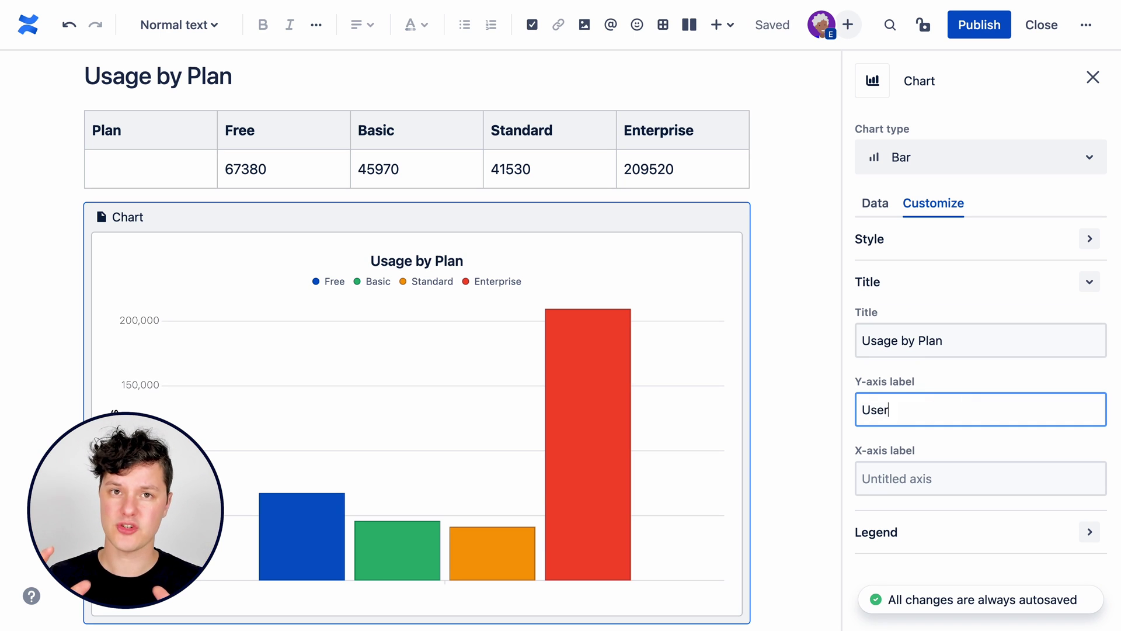
Recolour the series bars: Free dark red, Basic red, Enterprise yellow, and orange
click(995, 455)
click(1087, 240)
click(1088, 341)
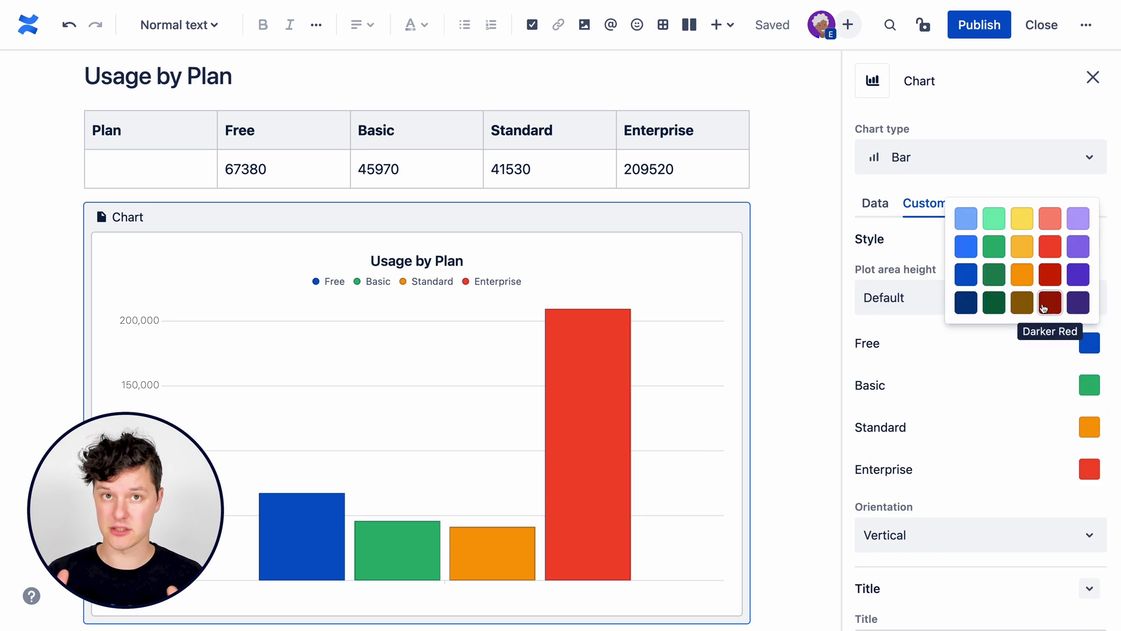
click(1049, 301)
scroll(992, 292, down, 4)
click(1088, 288)
click(1050, 381)
click(1088, 225)
click(1023, 318)
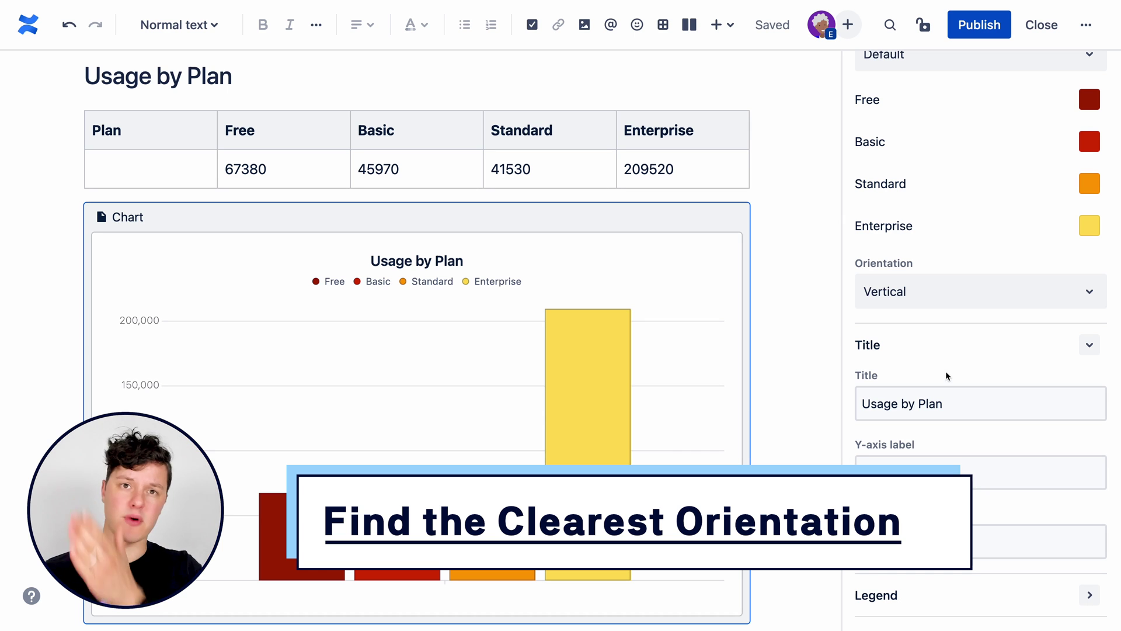
Make the Usage by Plan bars horizontal and place the legend on the left
click(1004, 290)
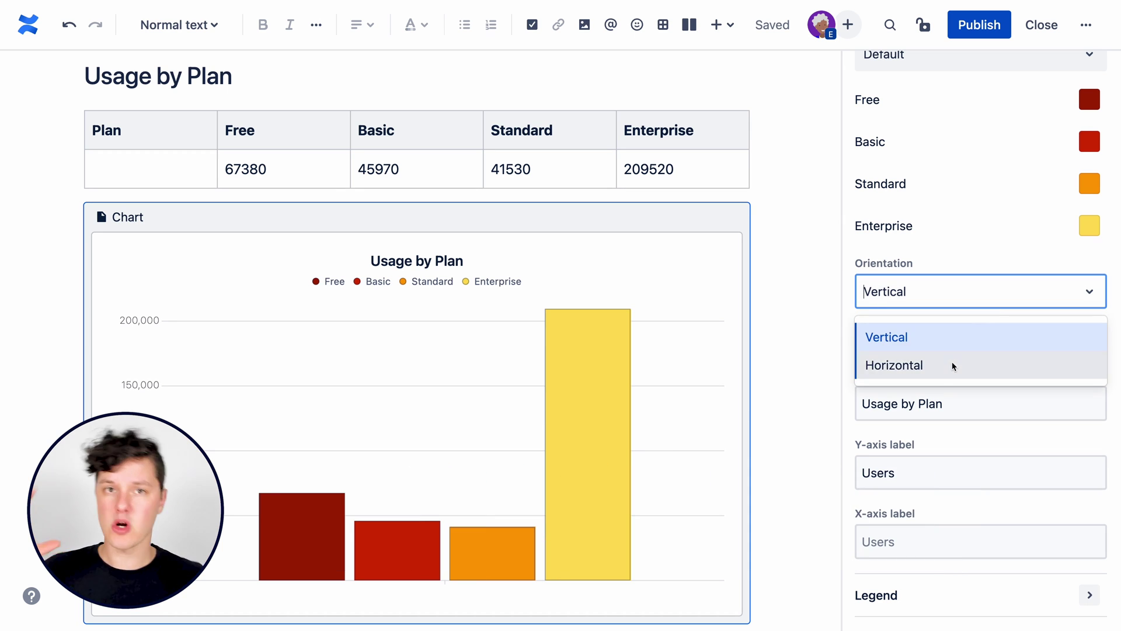
click(959, 365)
scroll(952, 359, up, 3)
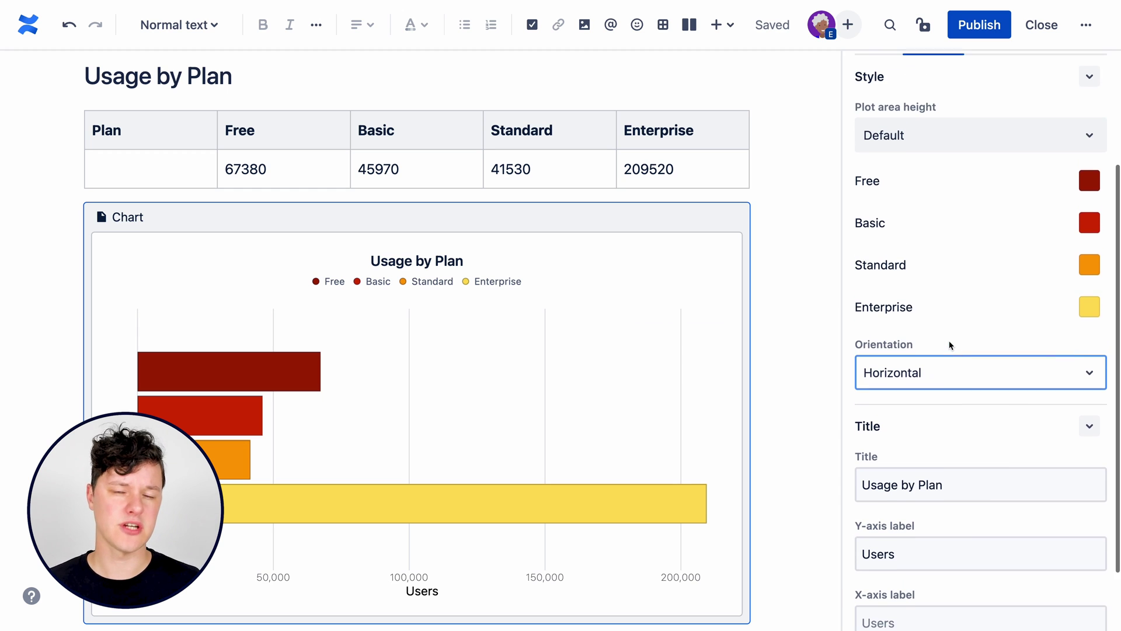
scroll(970, 461, down, 2)
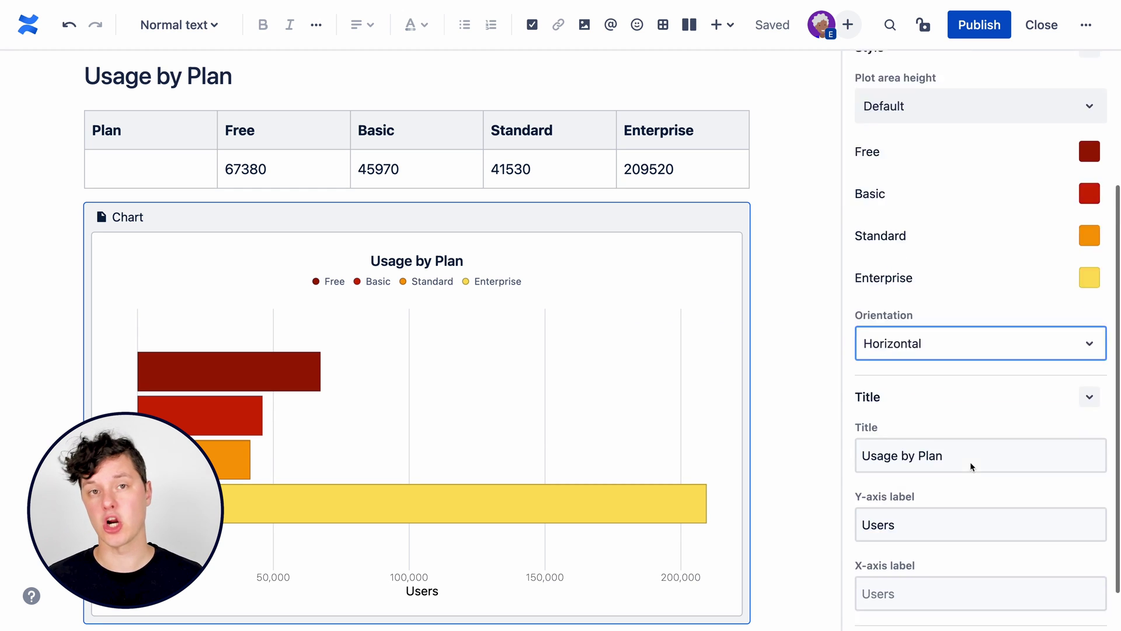
click(1046, 584)
scroll(1047, 584, down, 2)
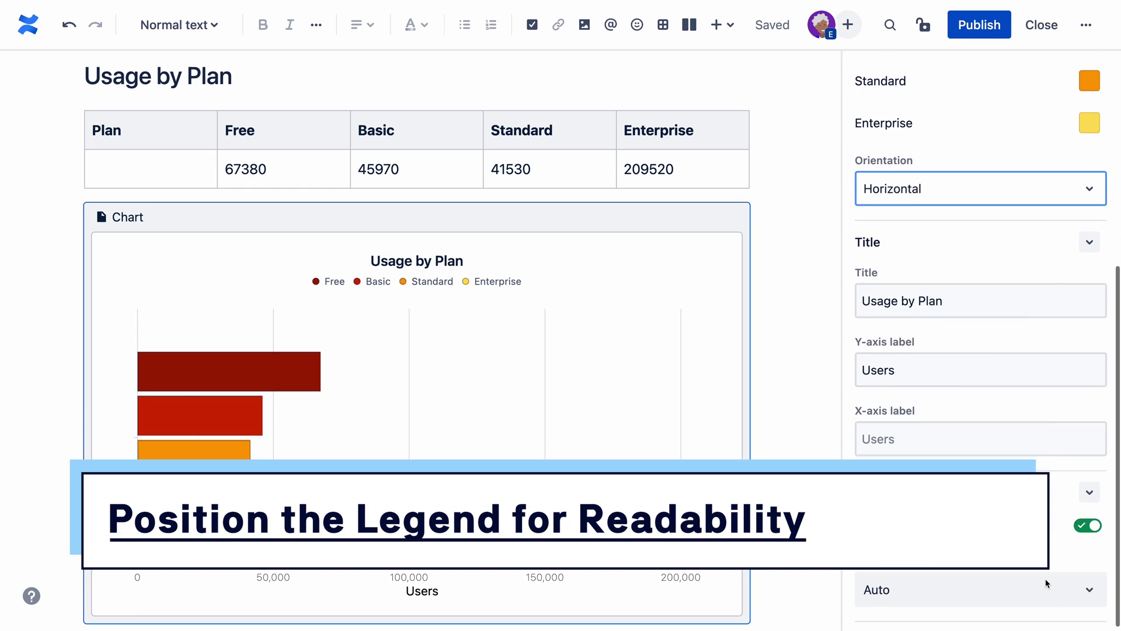
click(1046, 584)
click(1057, 482)
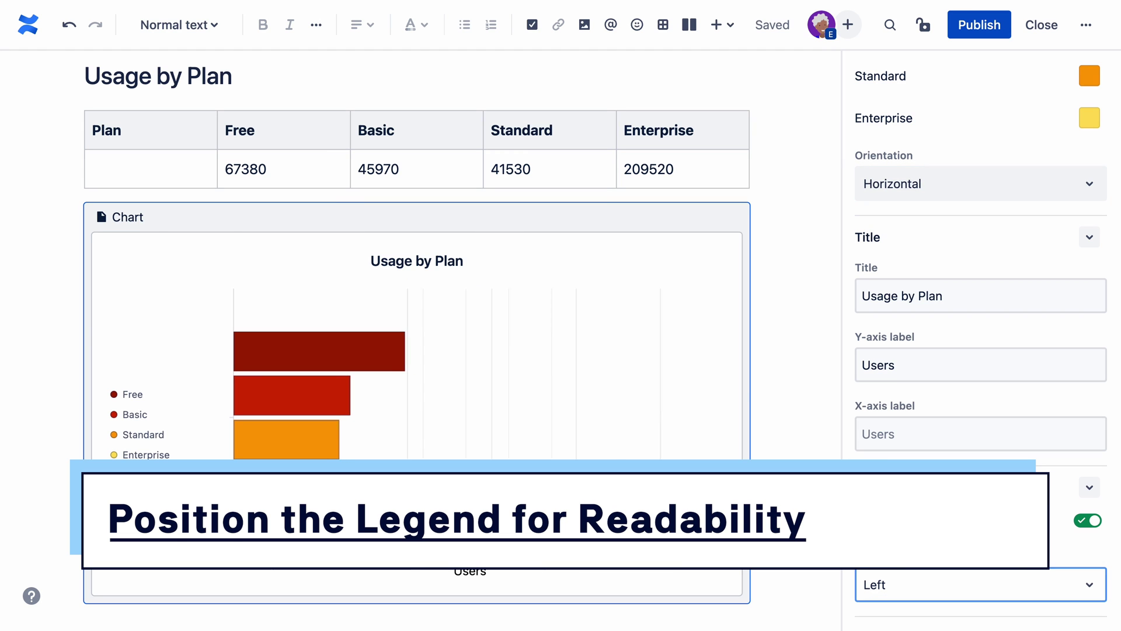
scroll(945, 403, up, 4)
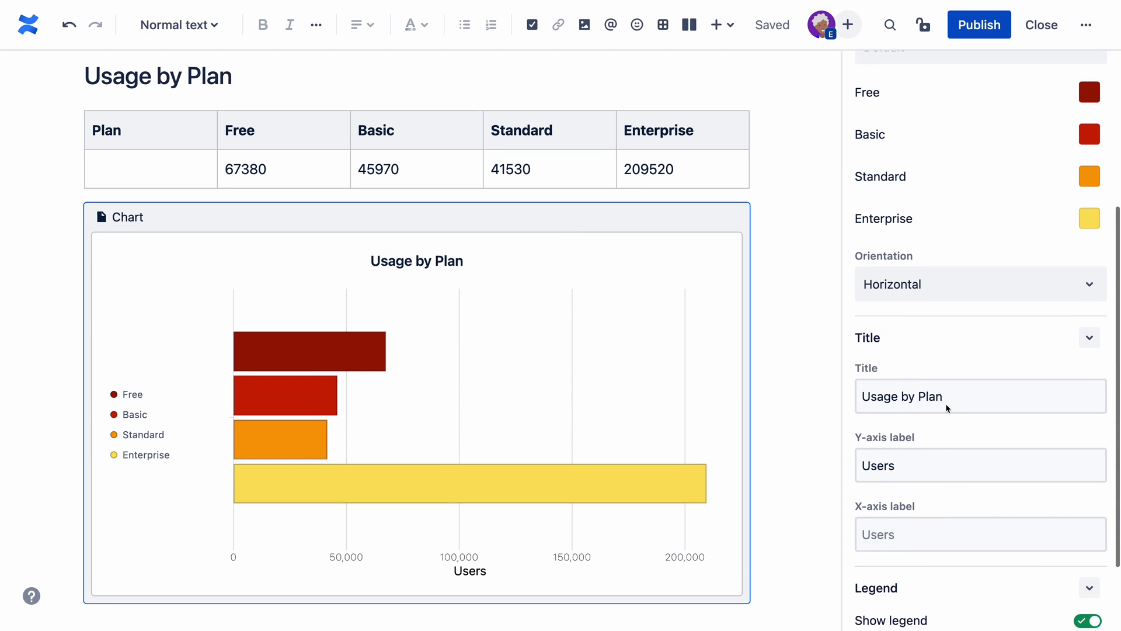
click(1066, 343)
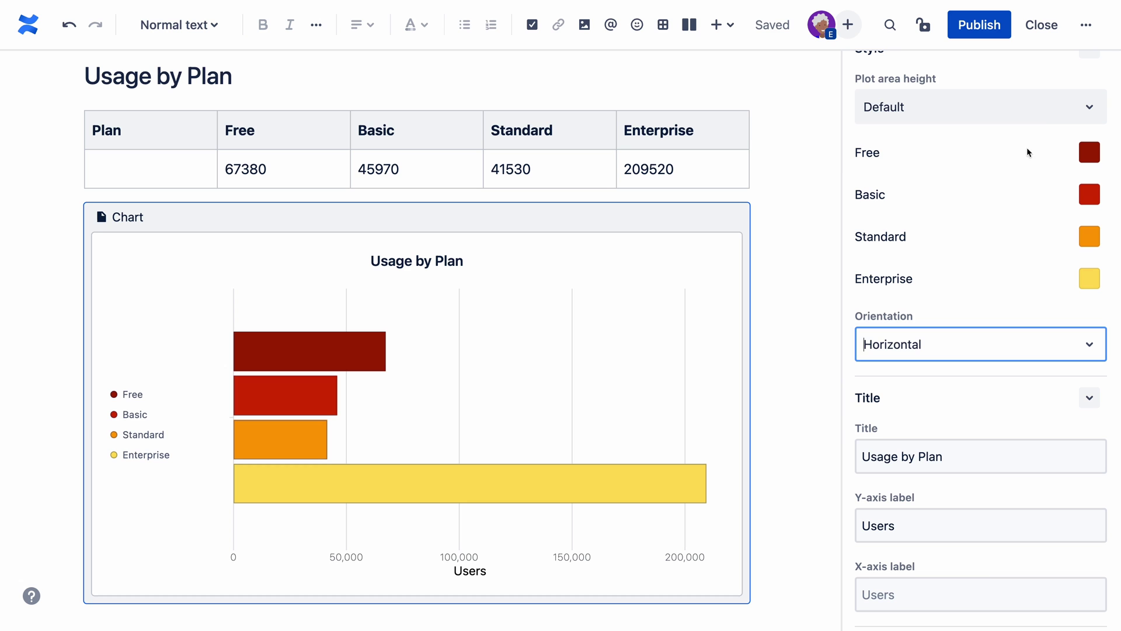
Set the Usage by Plan chart's plot area height to Shorter
click(1050, 110)
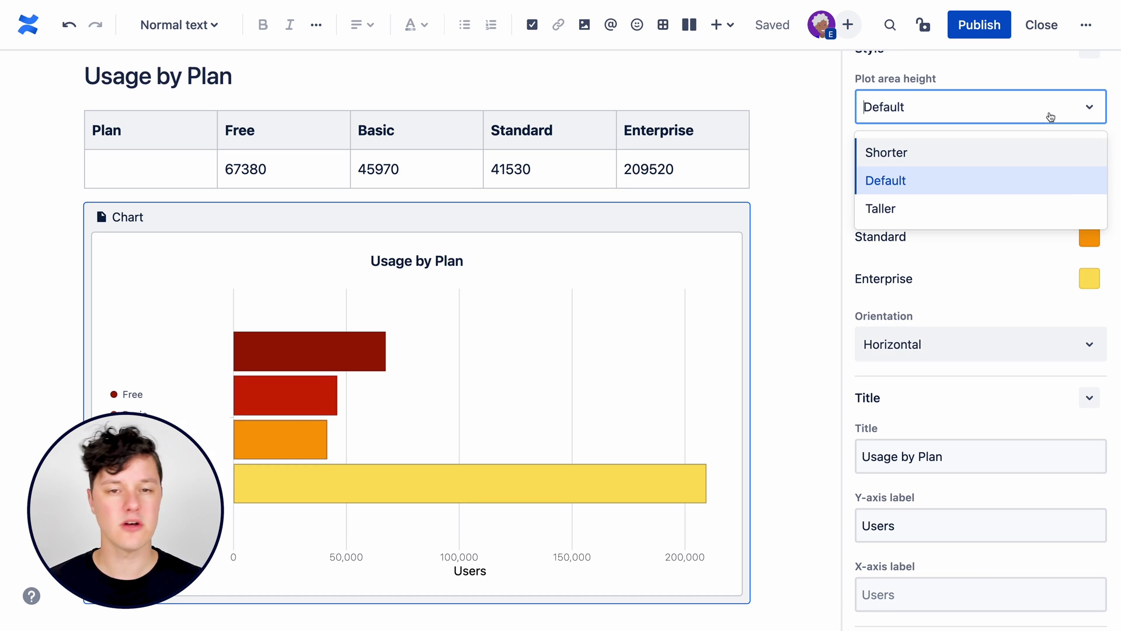
click(976, 159)
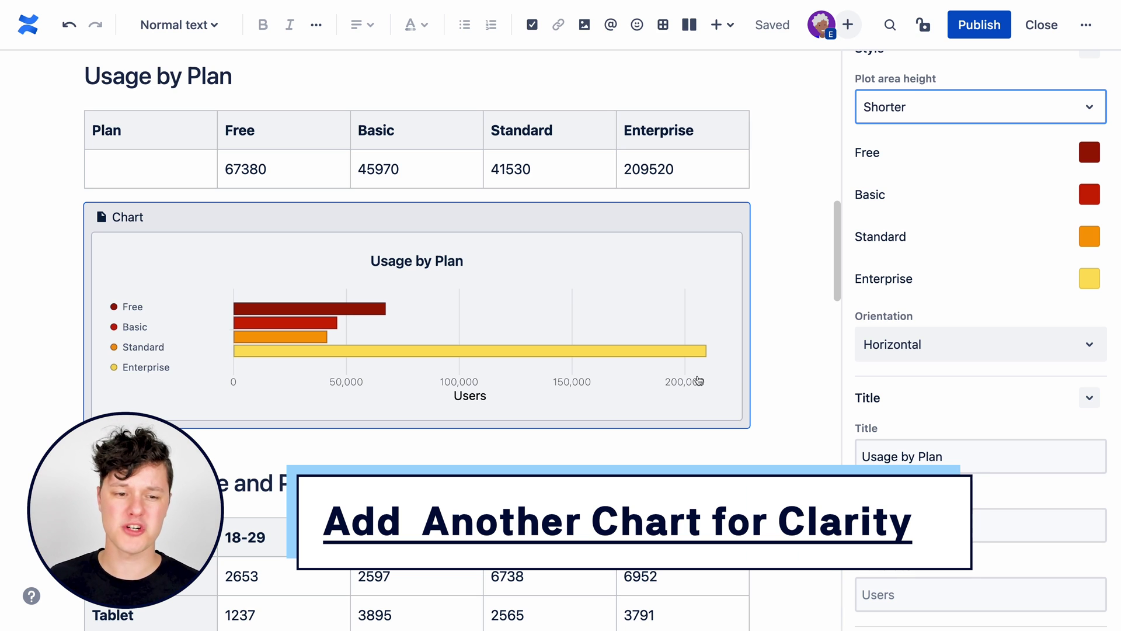
mouse_move(703, 368)
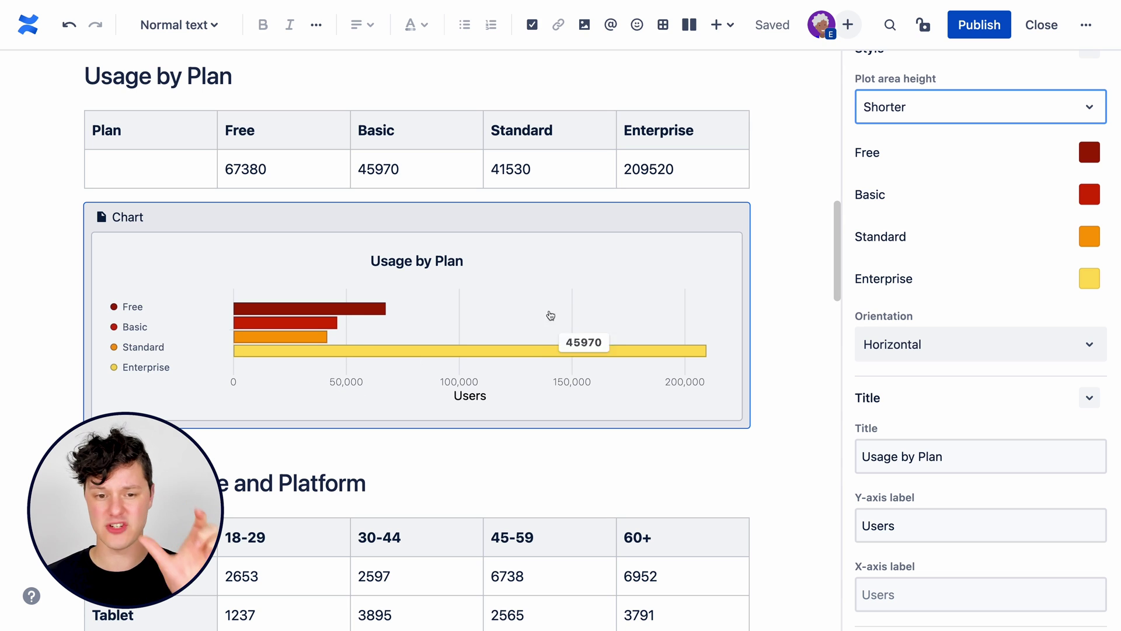
click(511, 226)
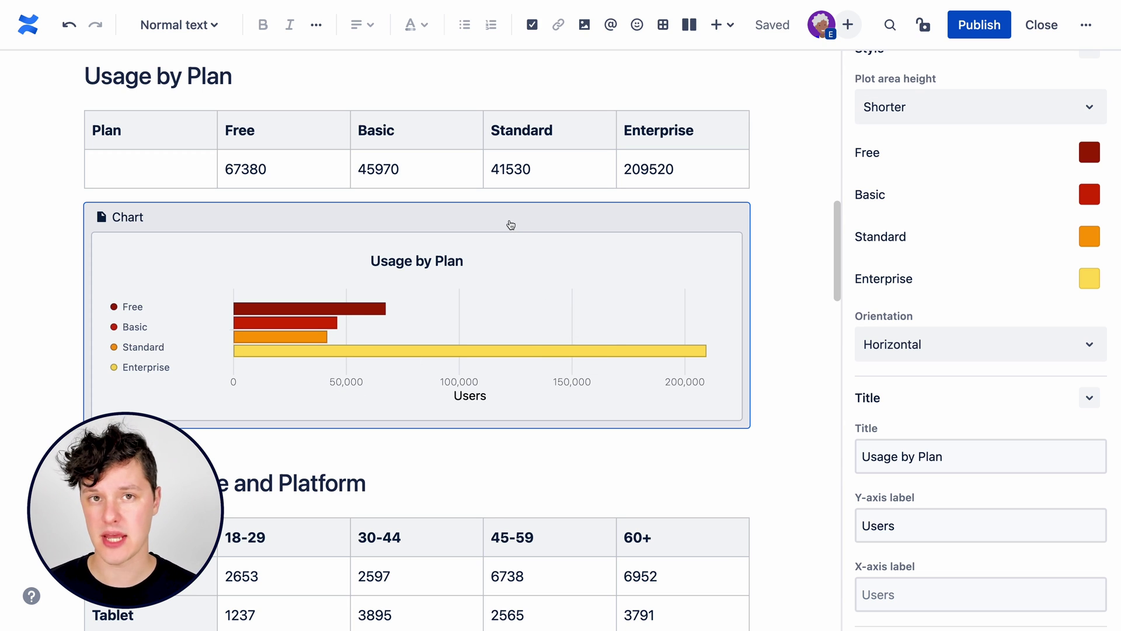
Paste a copy of the Usage by Plan chart on a new line below the original
key(ctrl+c)
key(Down)
key(Return)
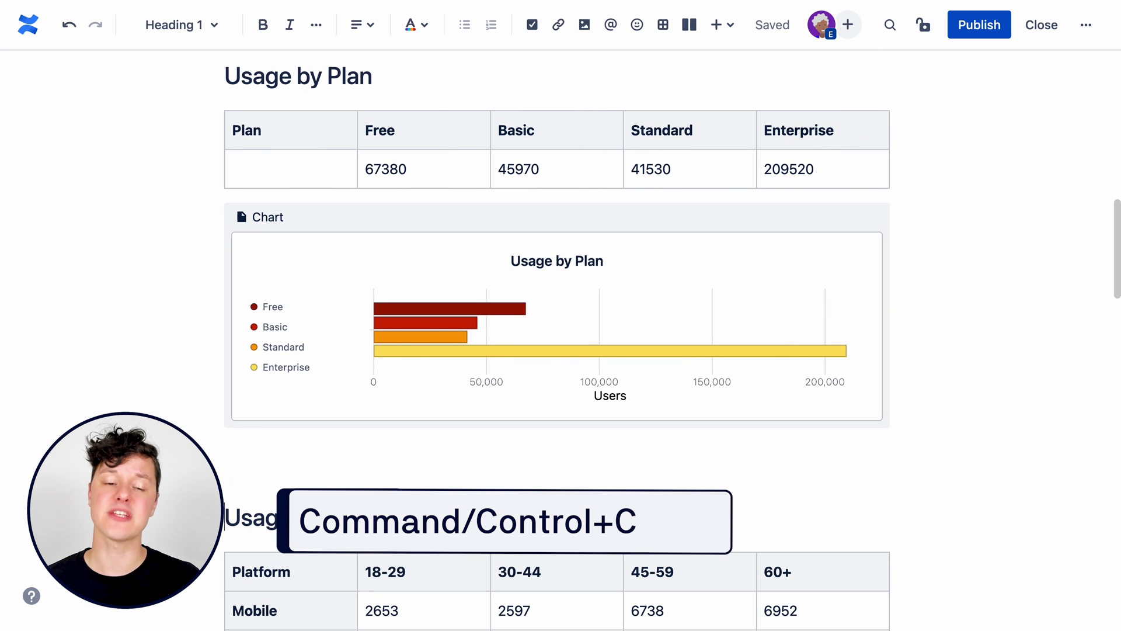
key(Up)
key(ctrl+v)
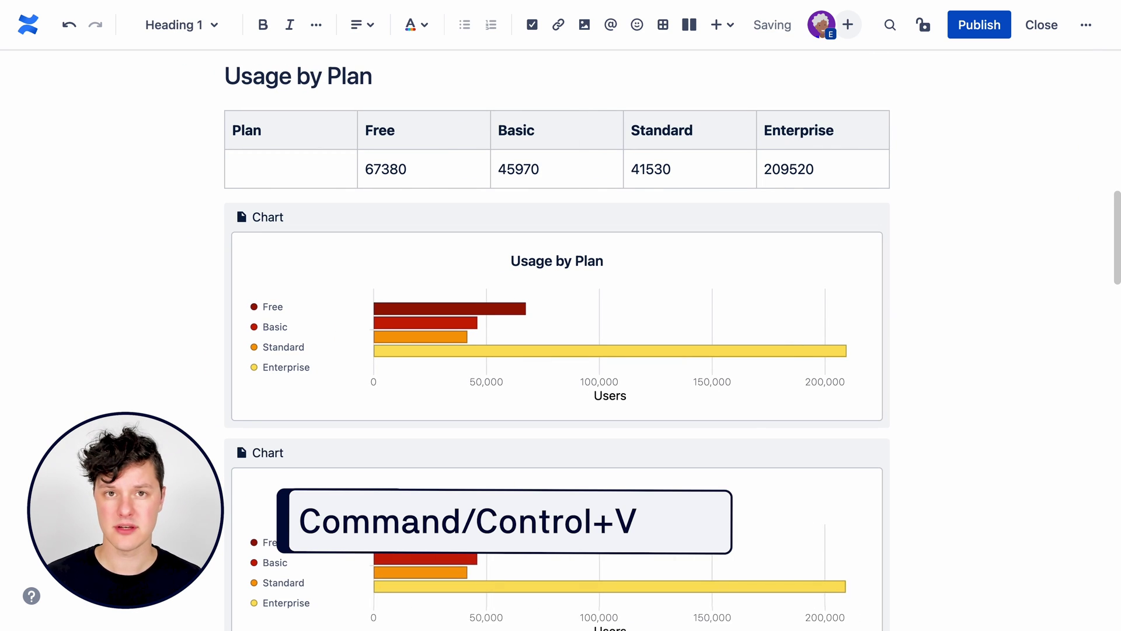
scroll(315, 568, down, 2)
Remove Enterprise from the copied chart's data series
click(665, 495)
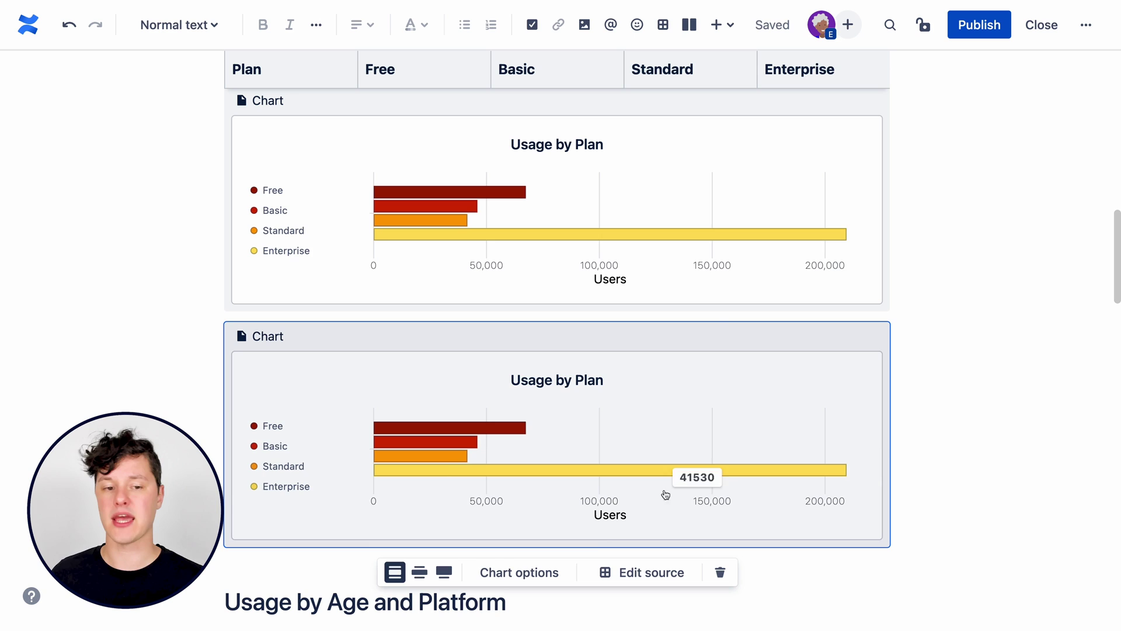
click(552, 572)
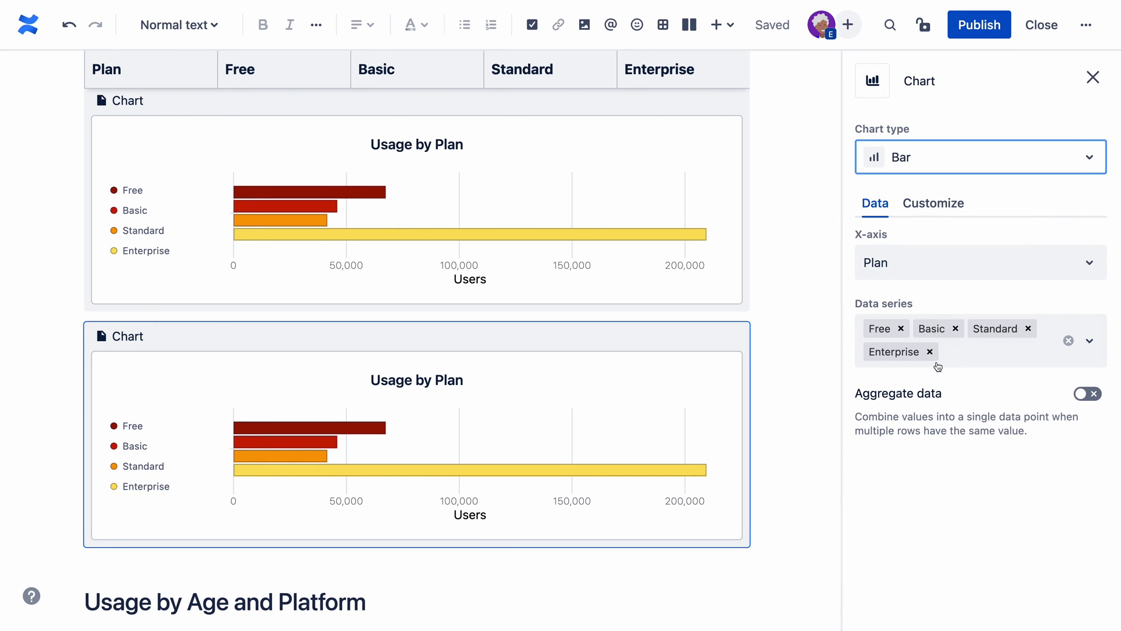
click(929, 352)
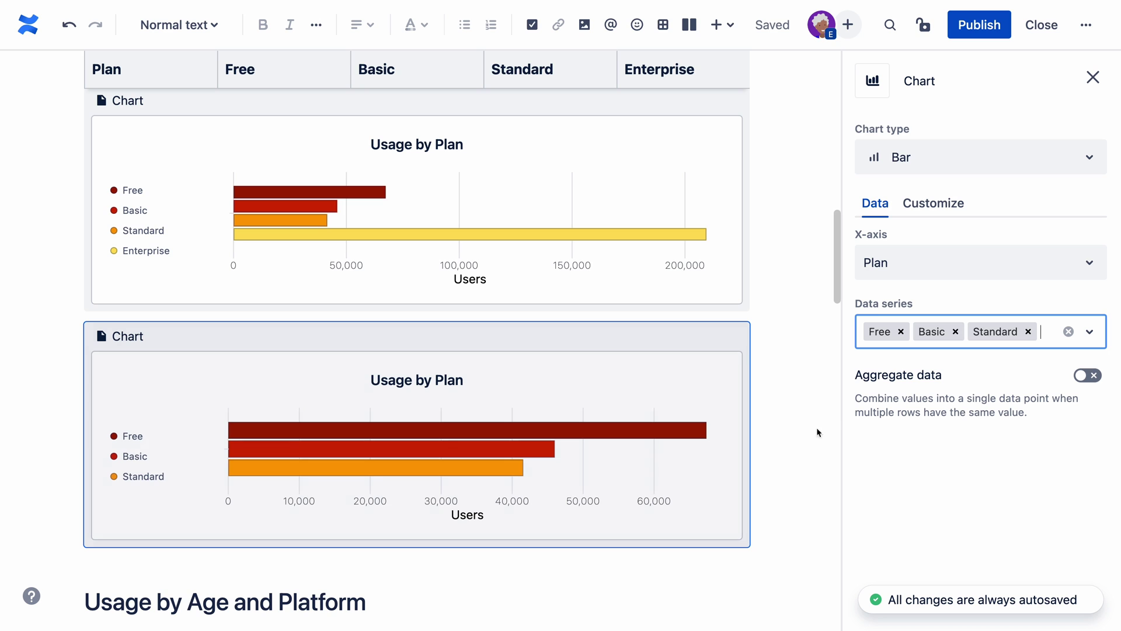
click(808, 407)
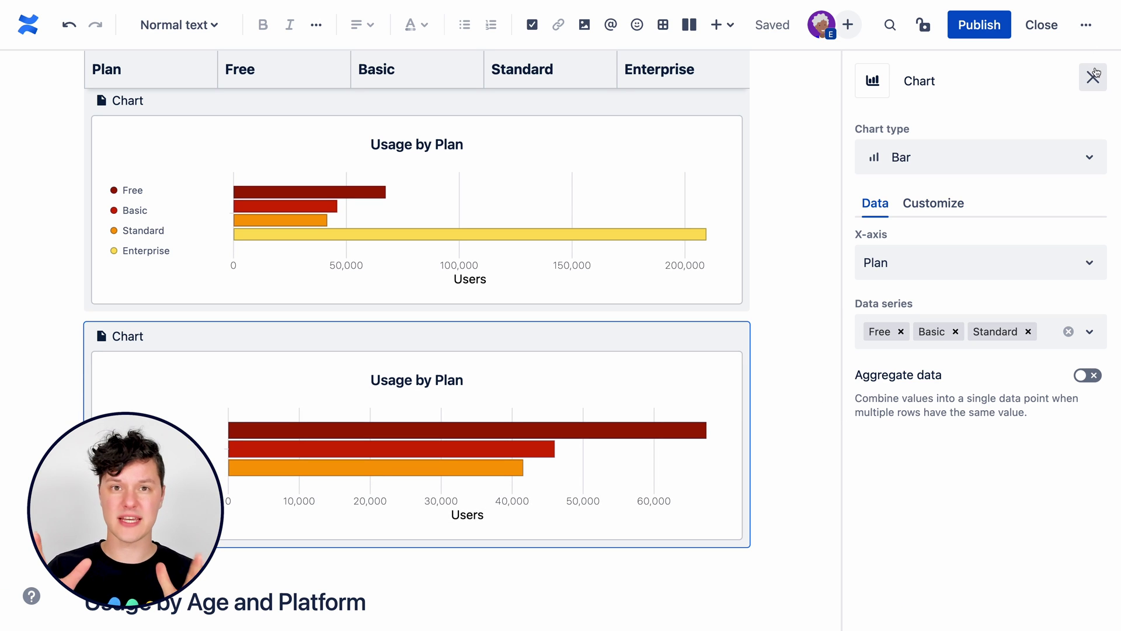
Check the copied chart's style colours, then close the chart settings
click(926, 216)
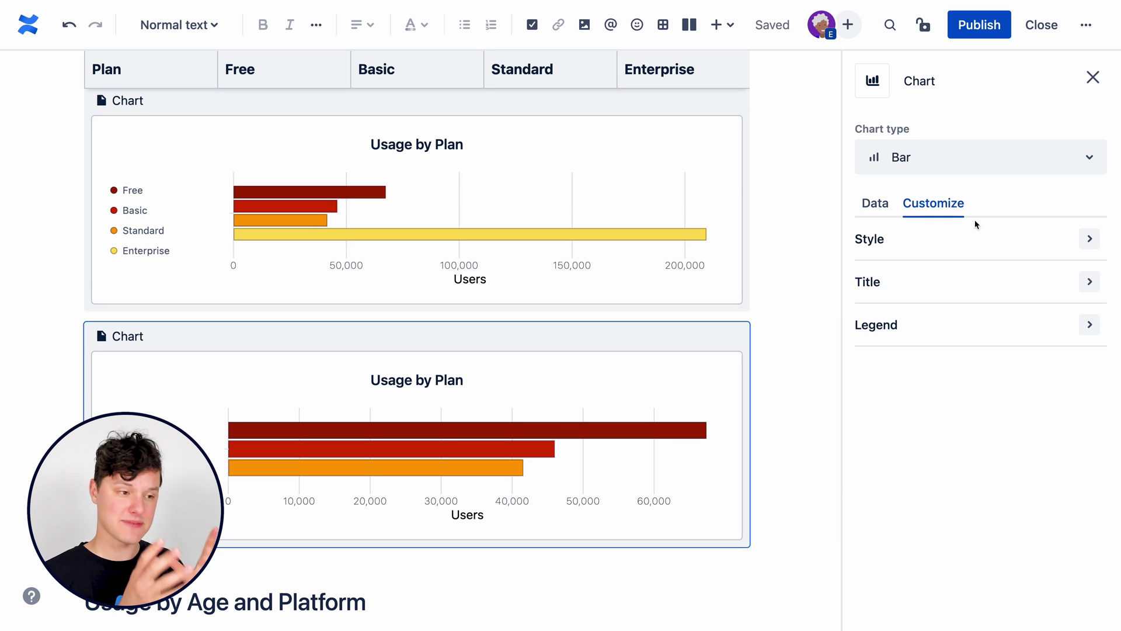
click(1091, 239)
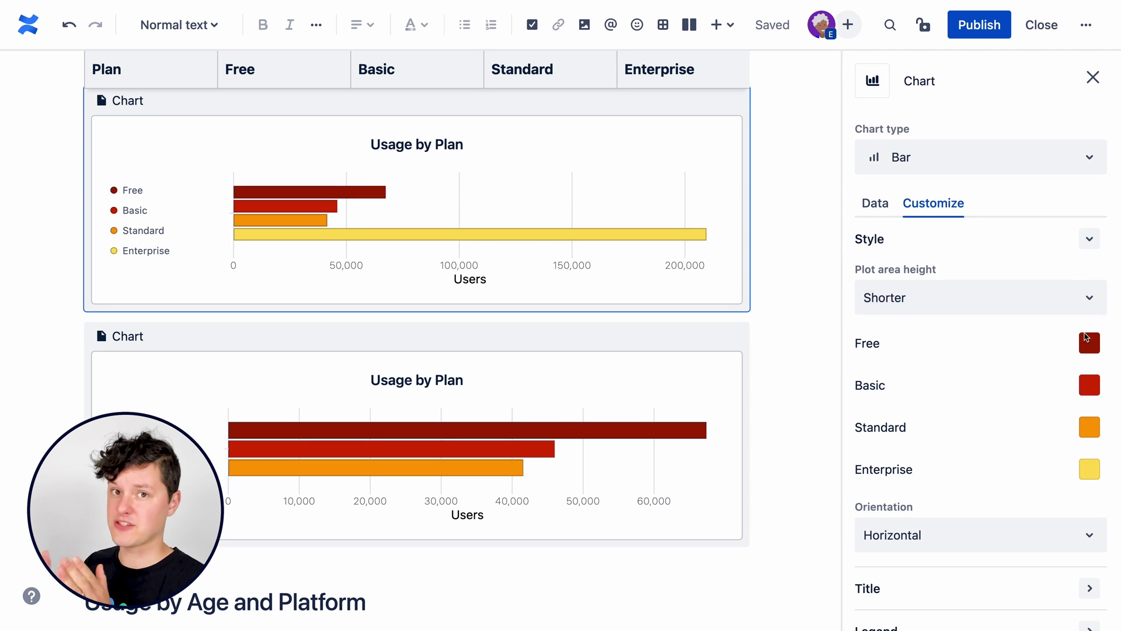
scroll(1085, 375, down, 1)
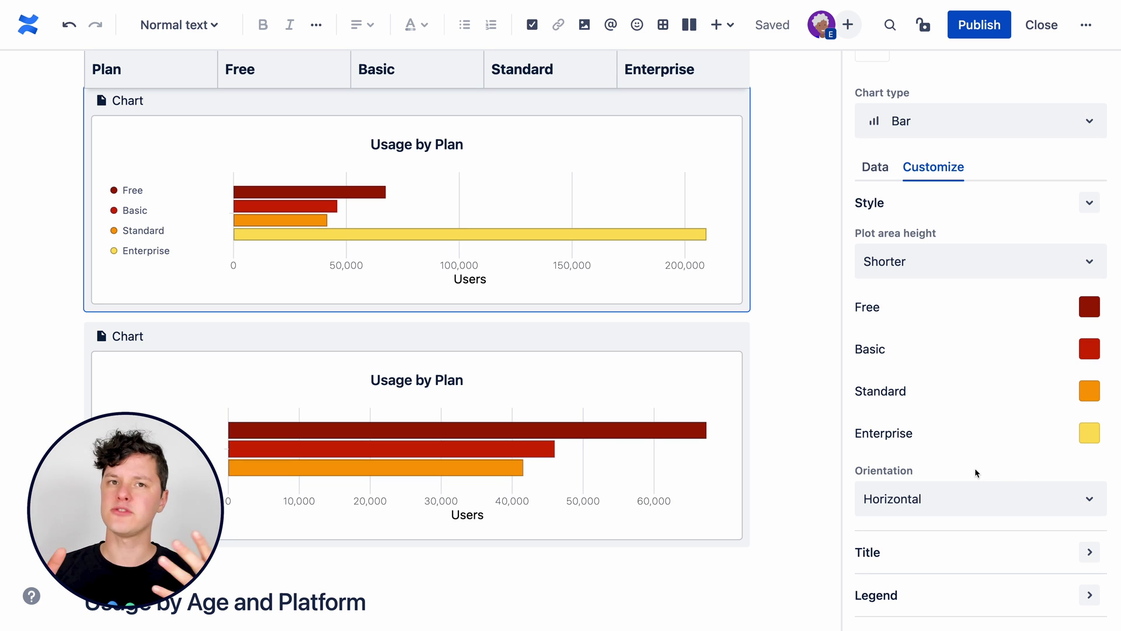
click(777, 367)
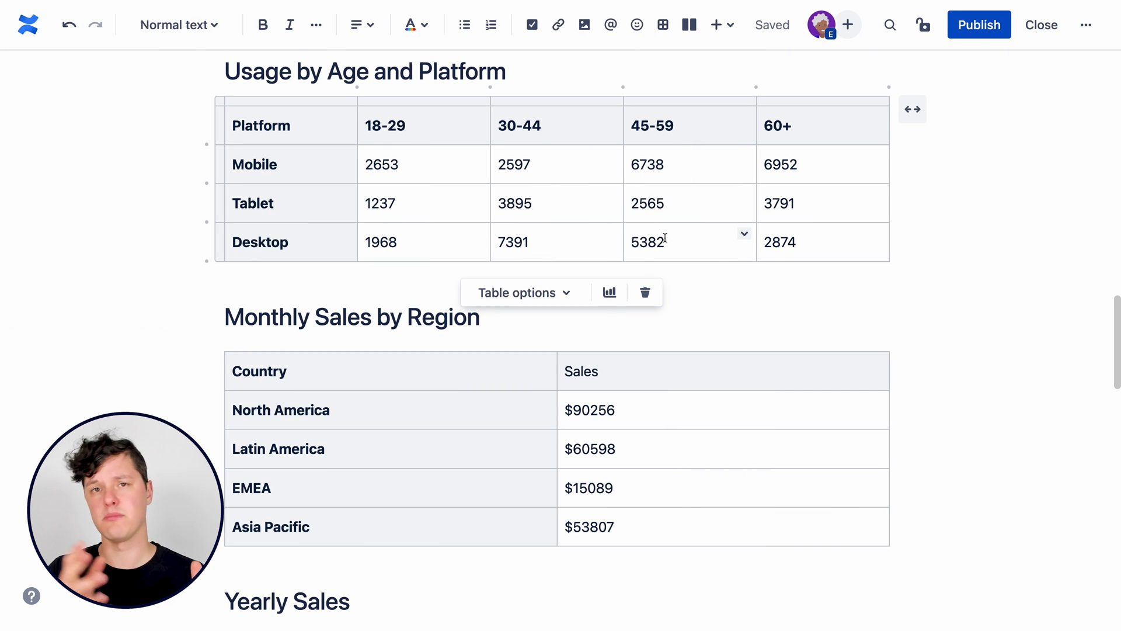
Insert a chart from the Usage by Age and Platform table, titled 'Usage by Age and Platform' with Y-axis 'Users'
click(607, 294)
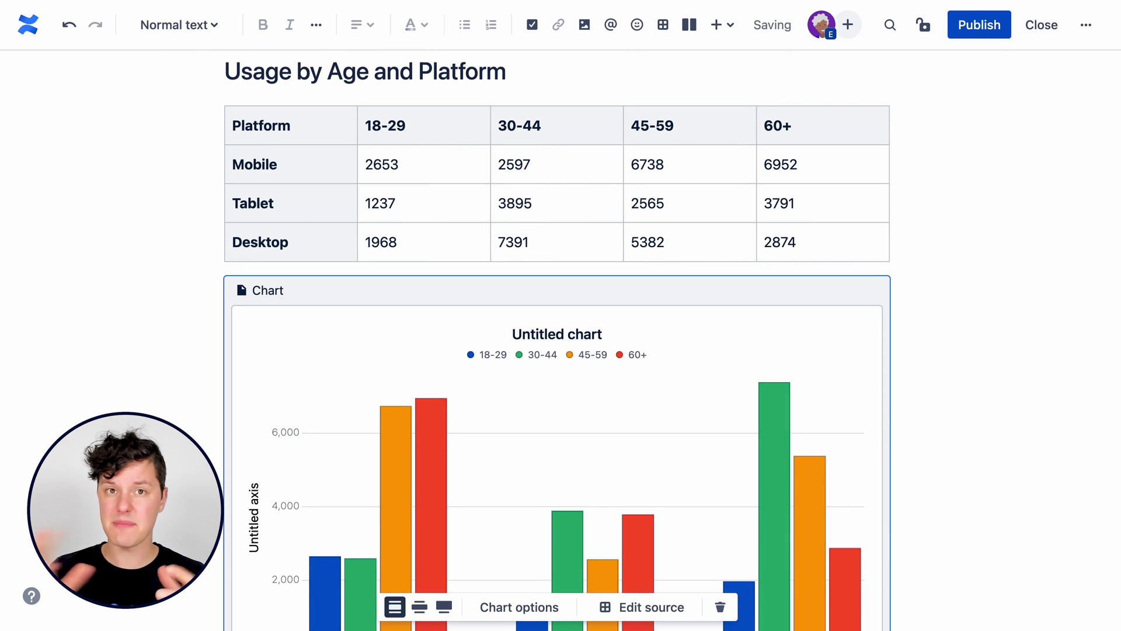
scroll(519, 608, down, 3)
click(519, 607)
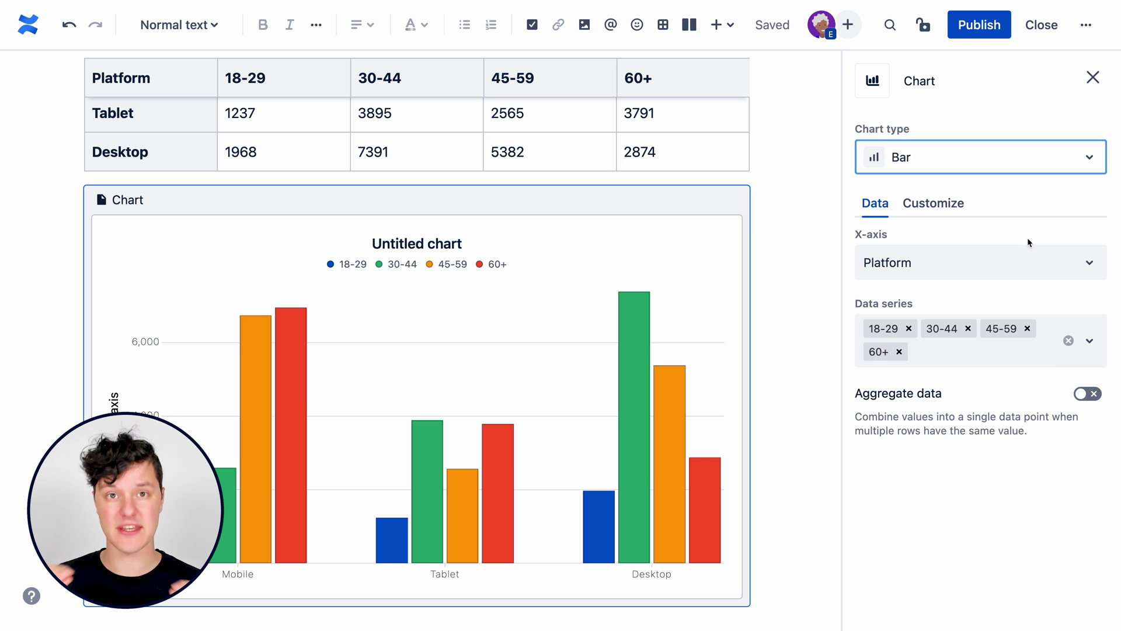
click(933, 202)
click(876, 281)
triple_click(954, 342)
text(Usage by Age and Platform)
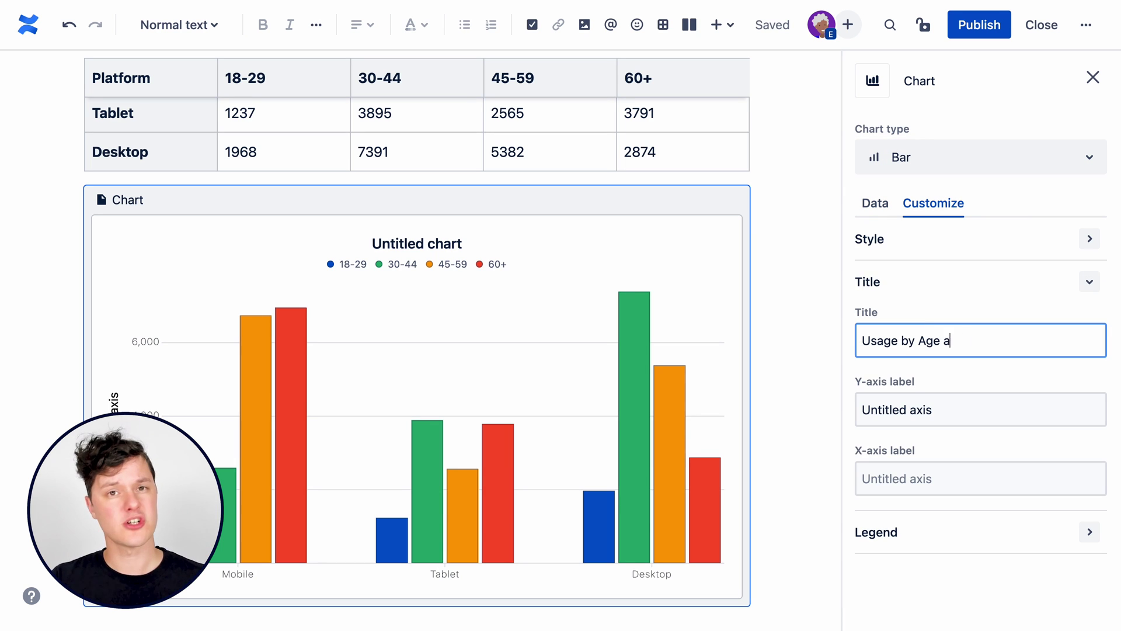
drag(933, 409, 883, 416)
text(Users)
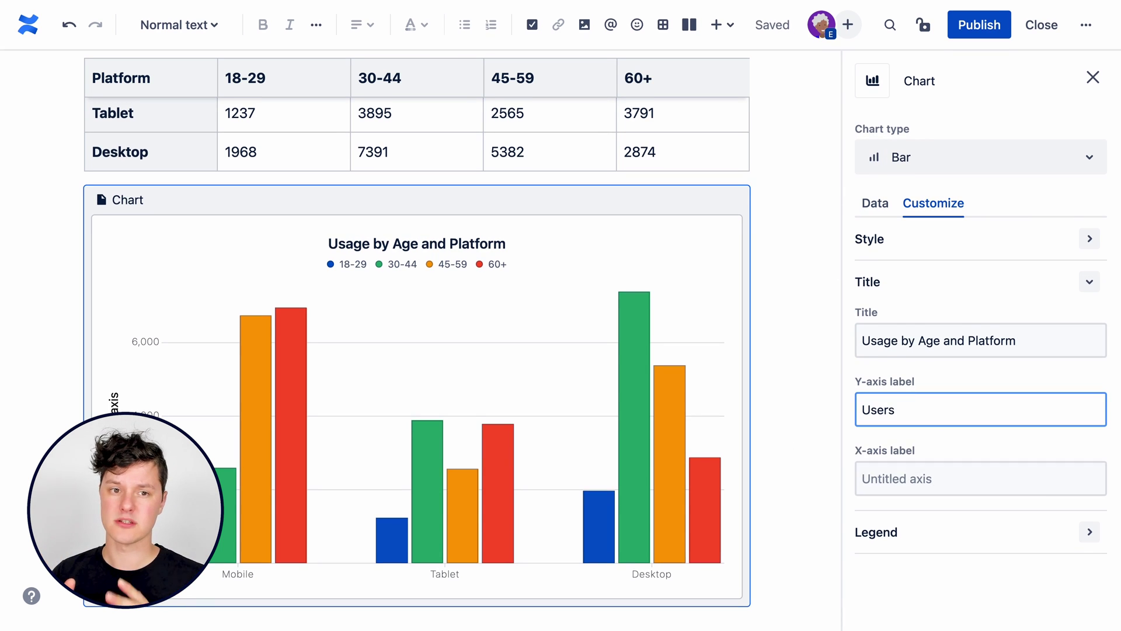
click(975, 533)
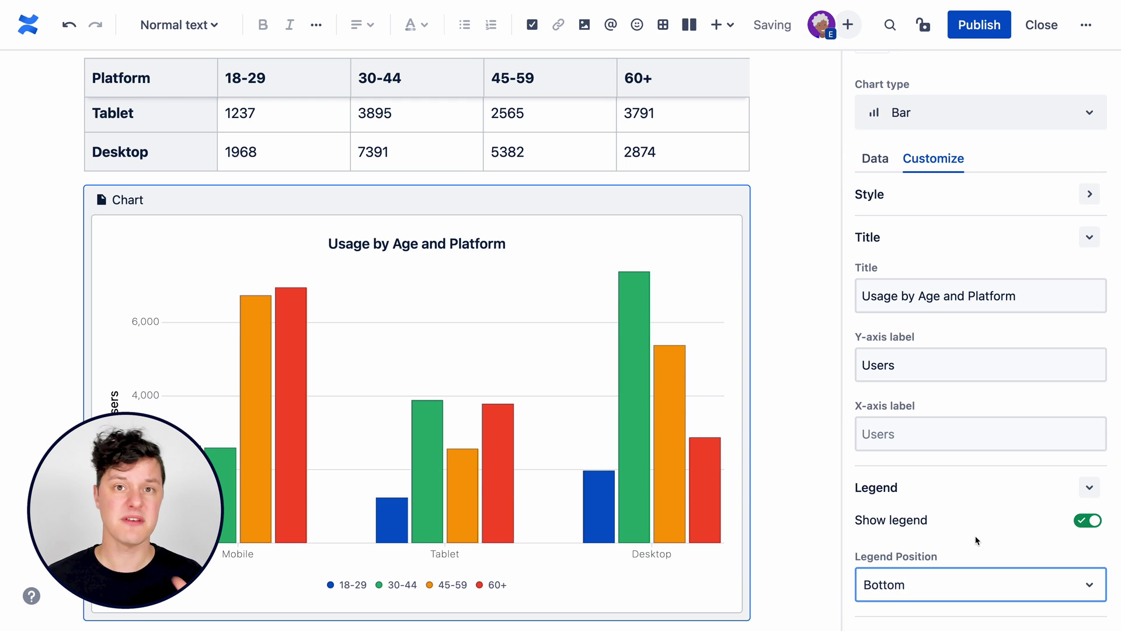
scroll(1034, 380, up, 1)
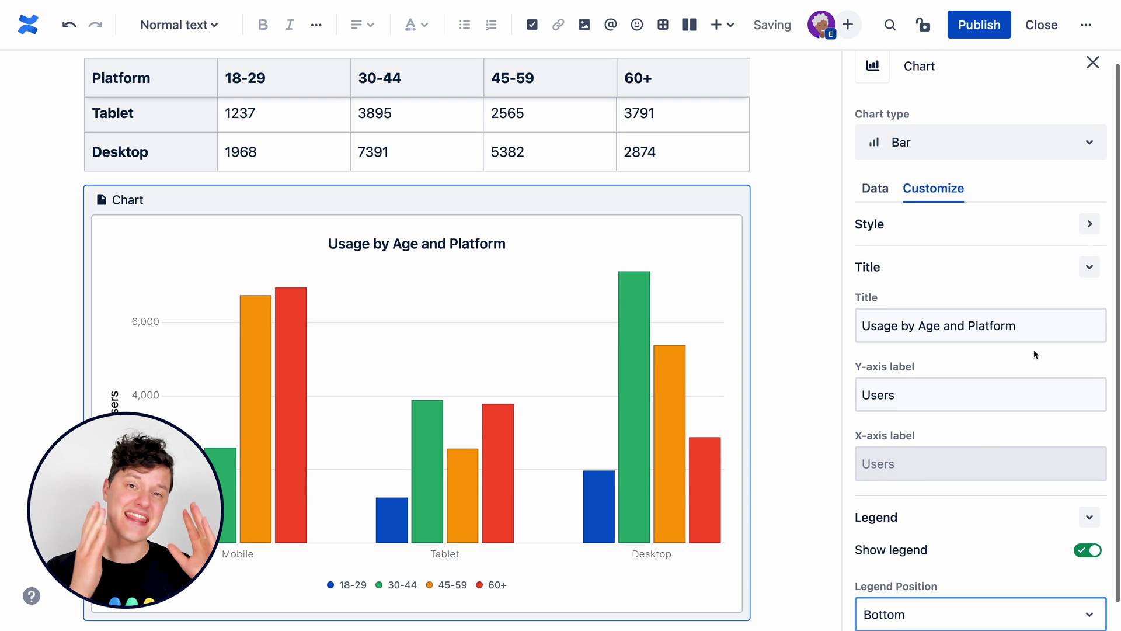
Colour the age series 18-29 Light Blue, 30-44 Blue, 45-59 Dark Blue and 60+ Darker Blue
click(1087, 223)
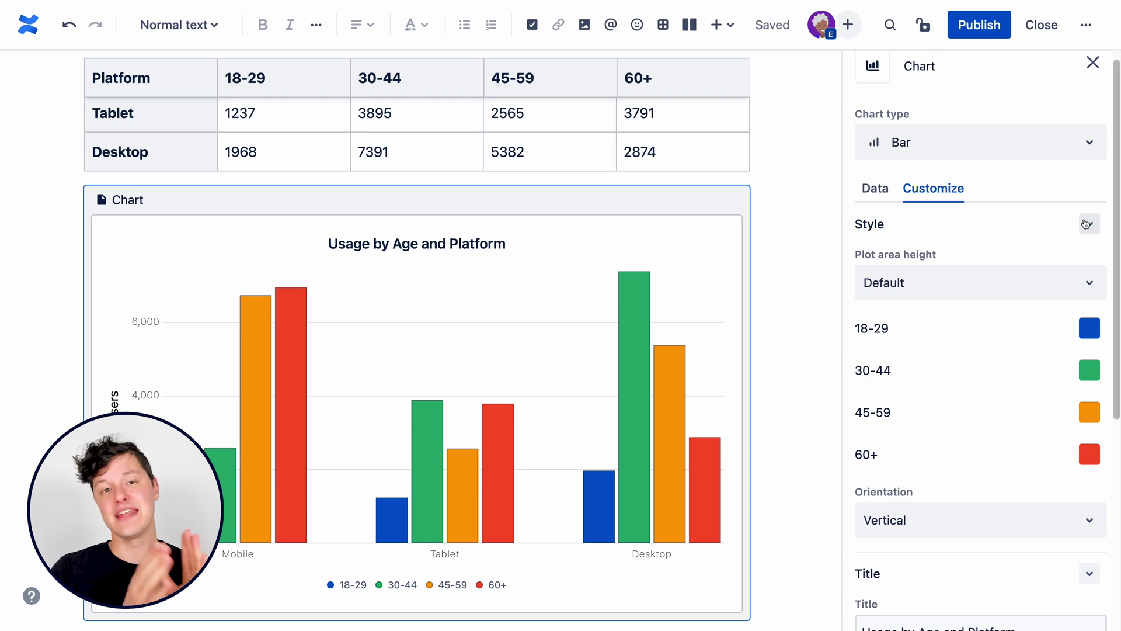
click(1089, 332)
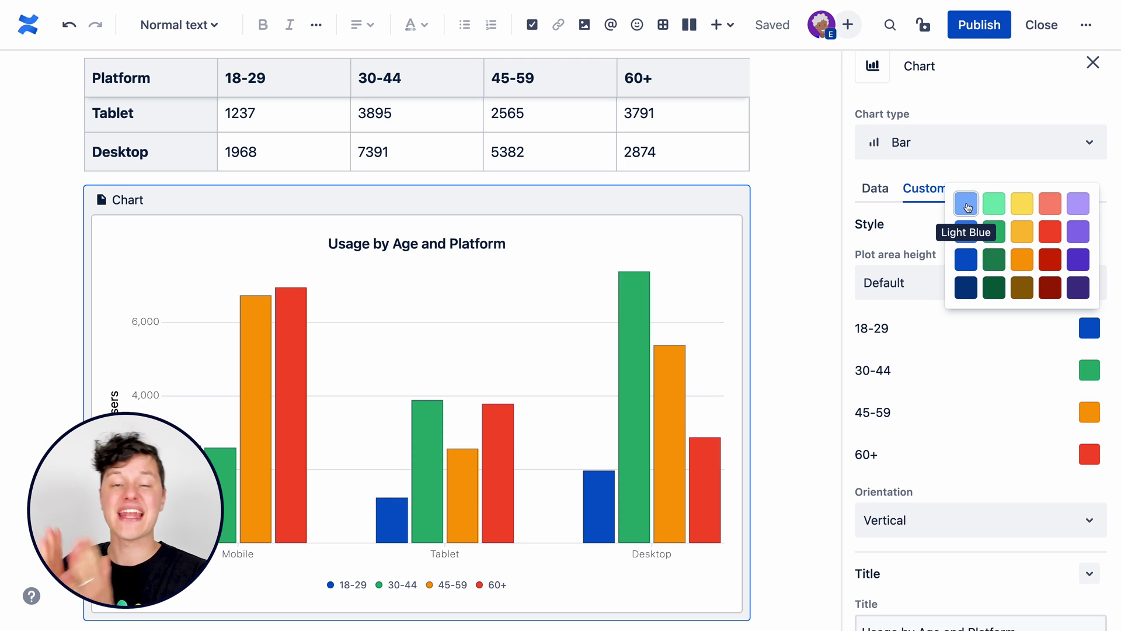
click(967, 214)
scroll(993, 244, down, 1)
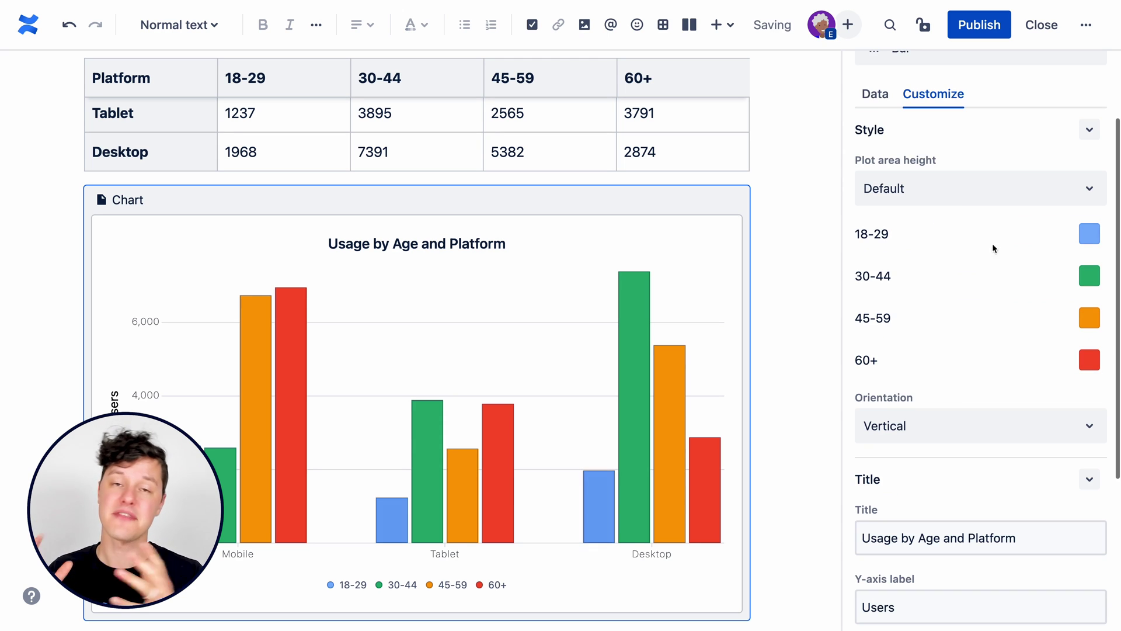
click(1089, 280)
click(967, 345)
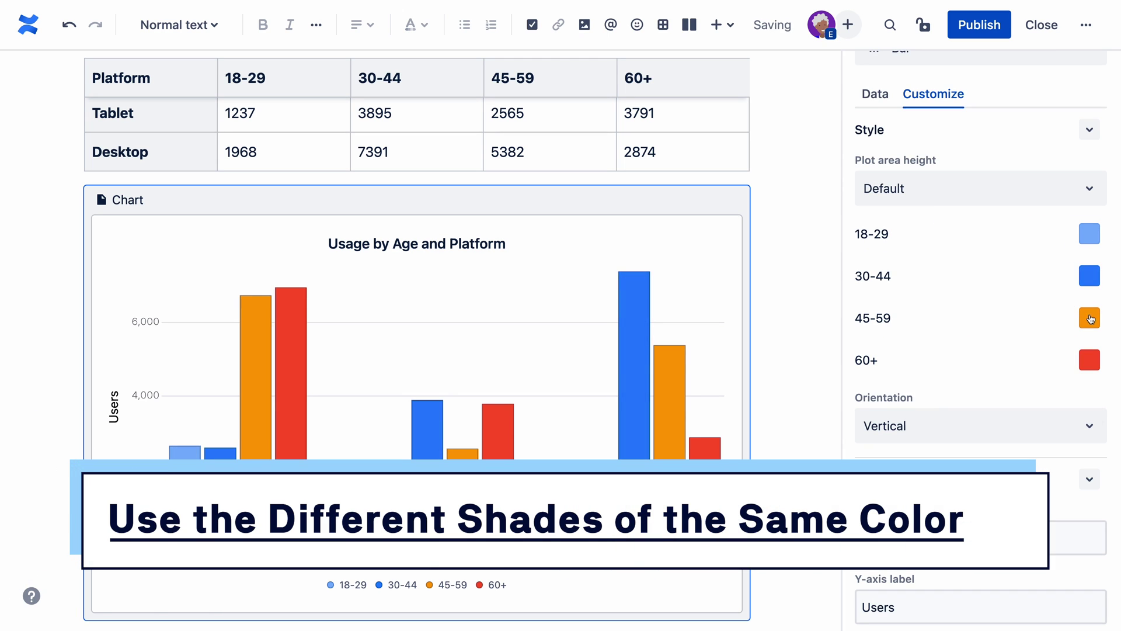
click(1088, 317)
click(967, 251)
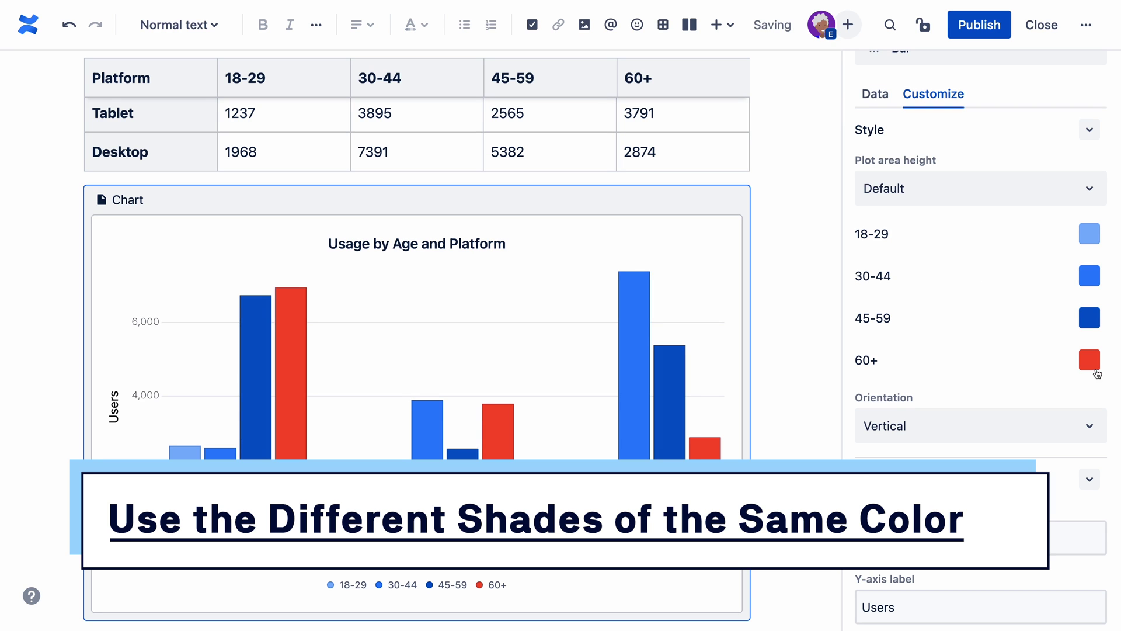
click(1089, 360)
click(976, 323)
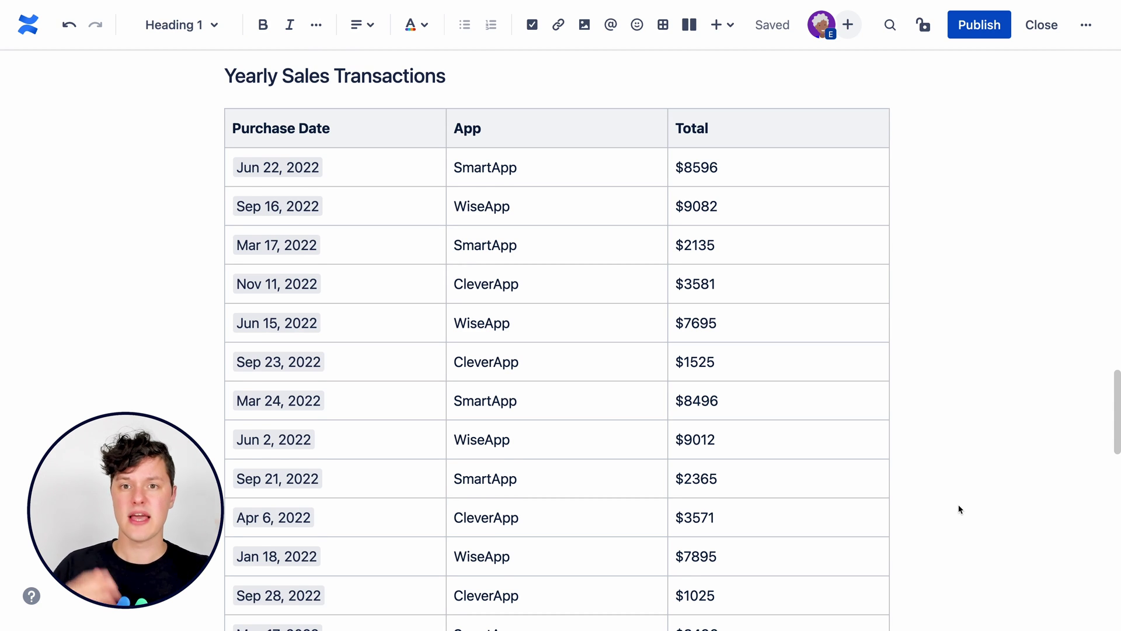
Insert a chart from the Yearly Sales Transactions table, dropping App from the data series
scroll(959, 509, down, 8)
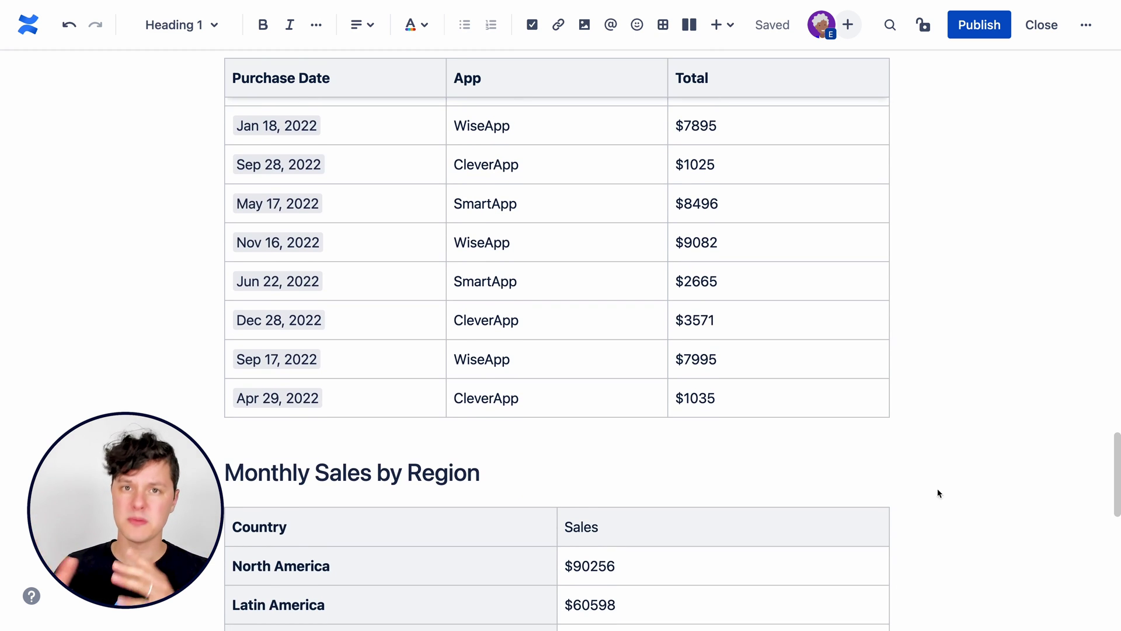
click(792, 351)
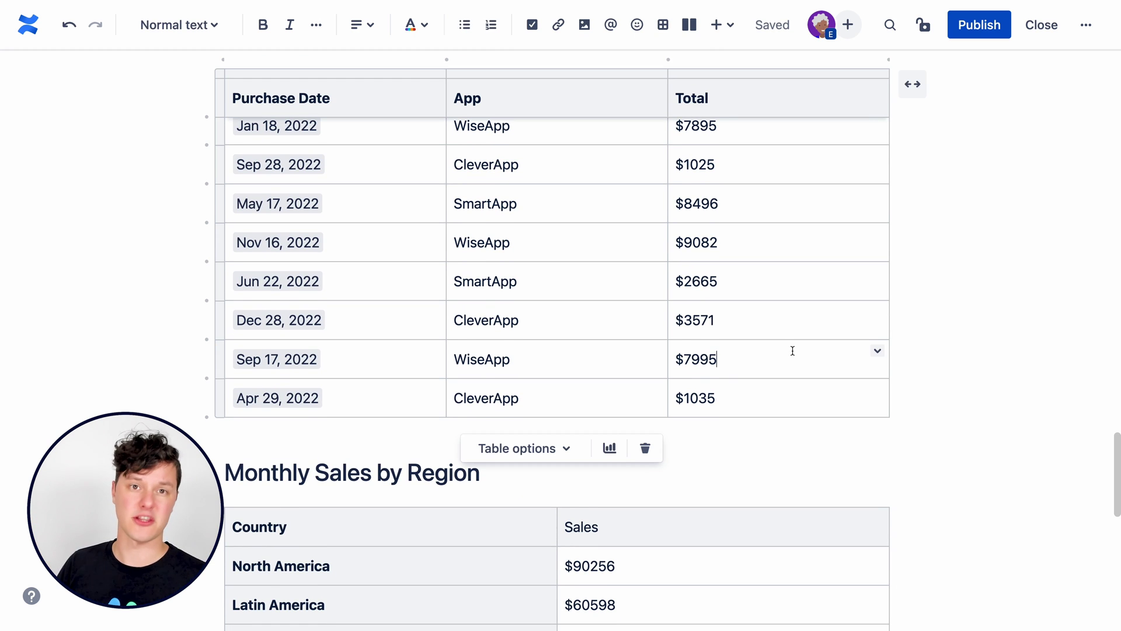
click(609, 448)
click(950, 328)
Title the chart 'Summarized Yearly Sales Transactions', label the y-axis USD and hide the legend
click(927, 205)
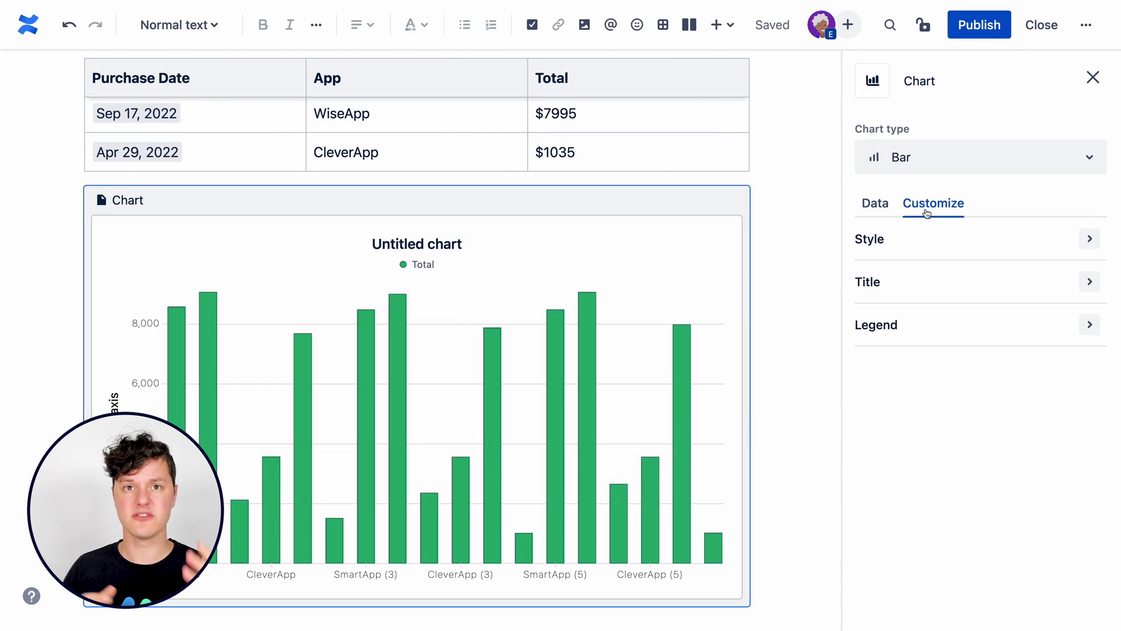
click(928, 281)
click(910, 345)
text(Summarized Yearly Sales Transactions)
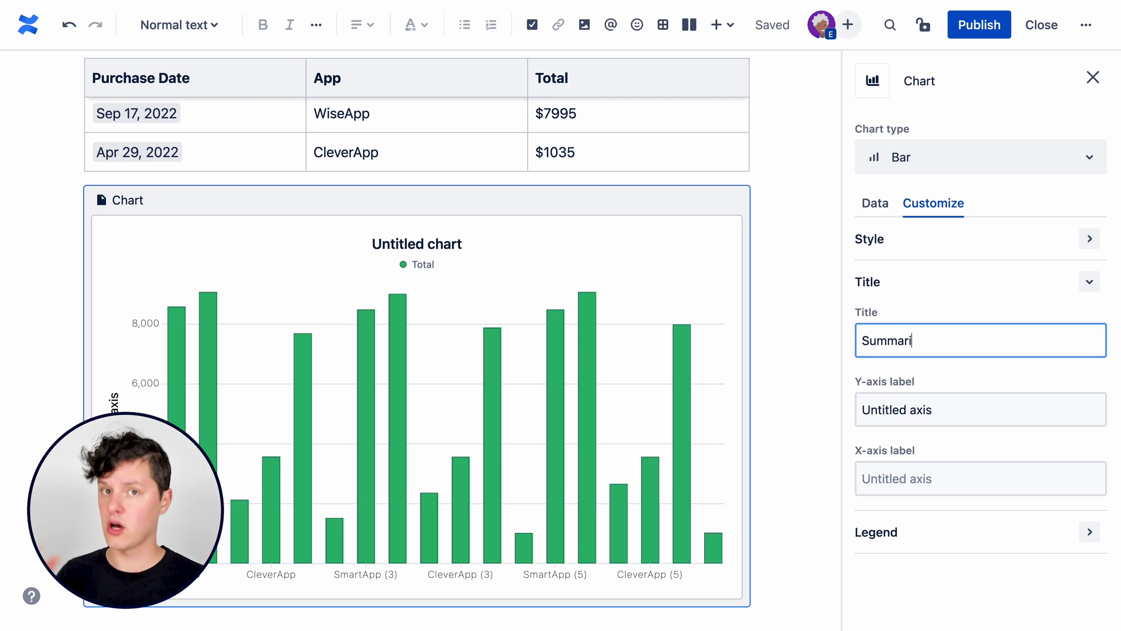
triple_click(952, 420)
text(USD)
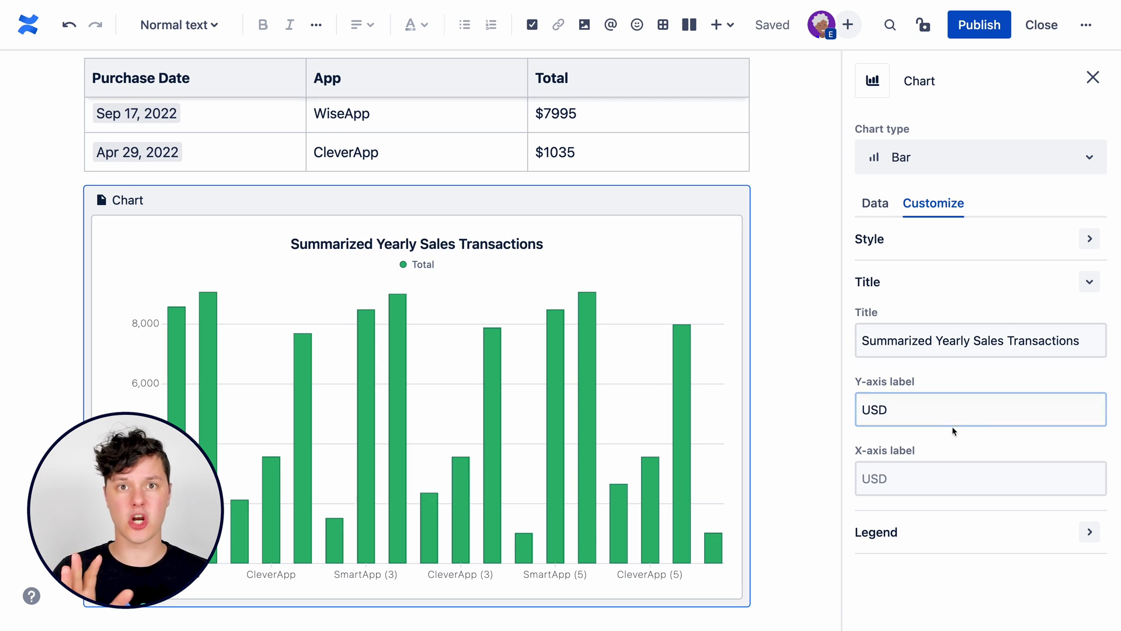
click(1090, 531)
click(1087, 523)
Colour the Total series blue and aggregate the data into one bar per app
scroll(1086, 525, up, 2)
click(1090, 239)
click(1089, 344)
click(966, 247)
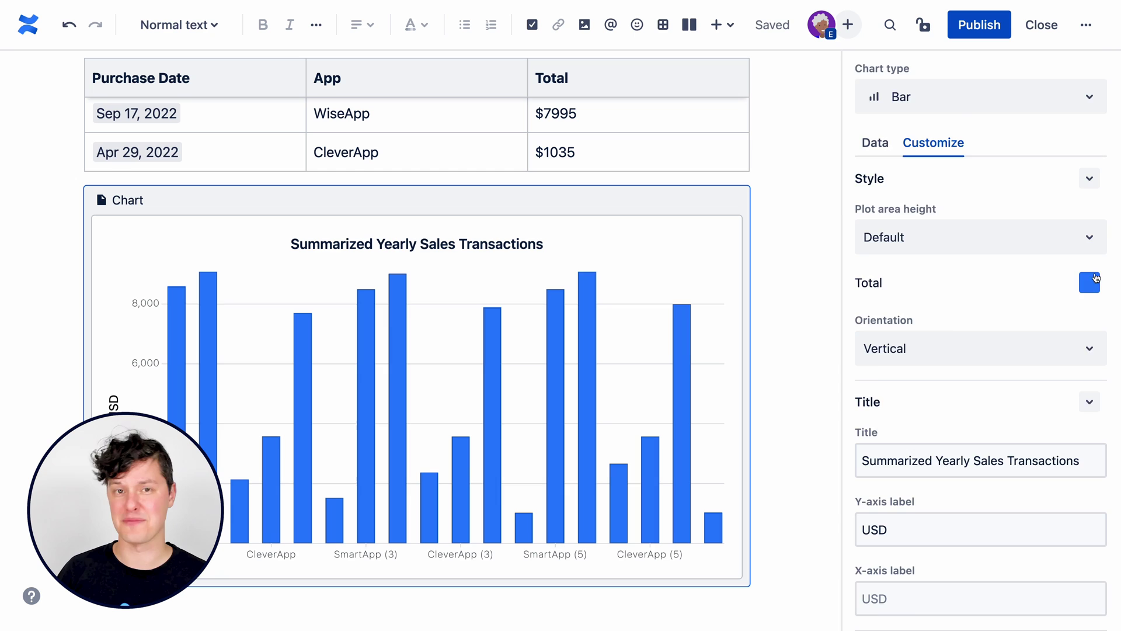
click(875, 203)
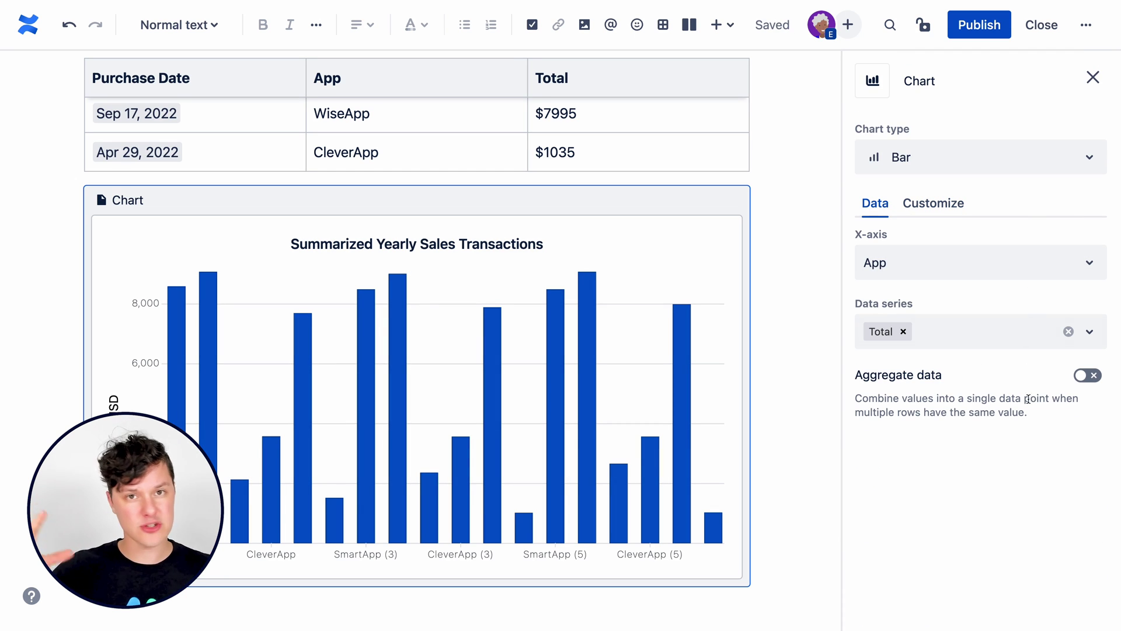
click(1088, 375)
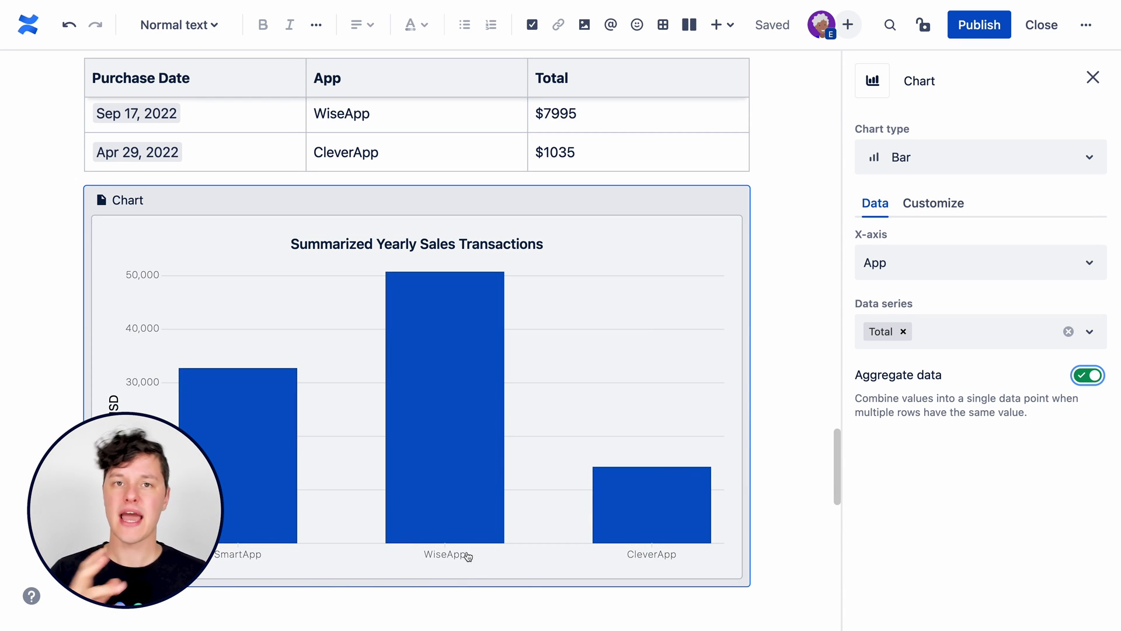
click(1089, 76)
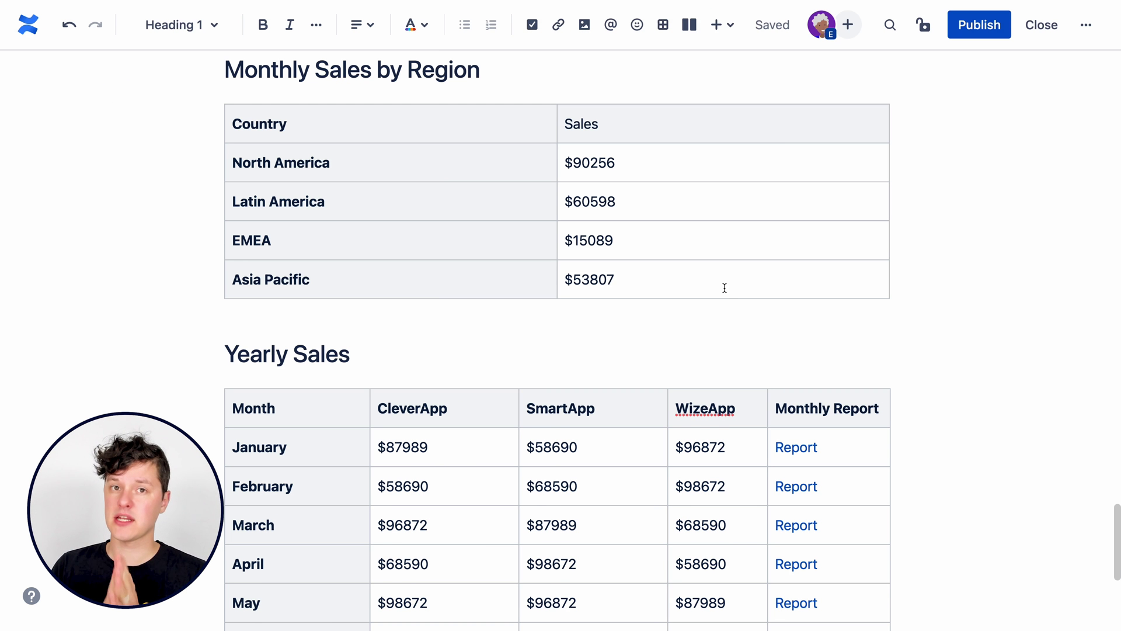
Insert a chart from the Monthly Sales by Region table and make it a pie chart
click(666, 278)
click(608, 327)
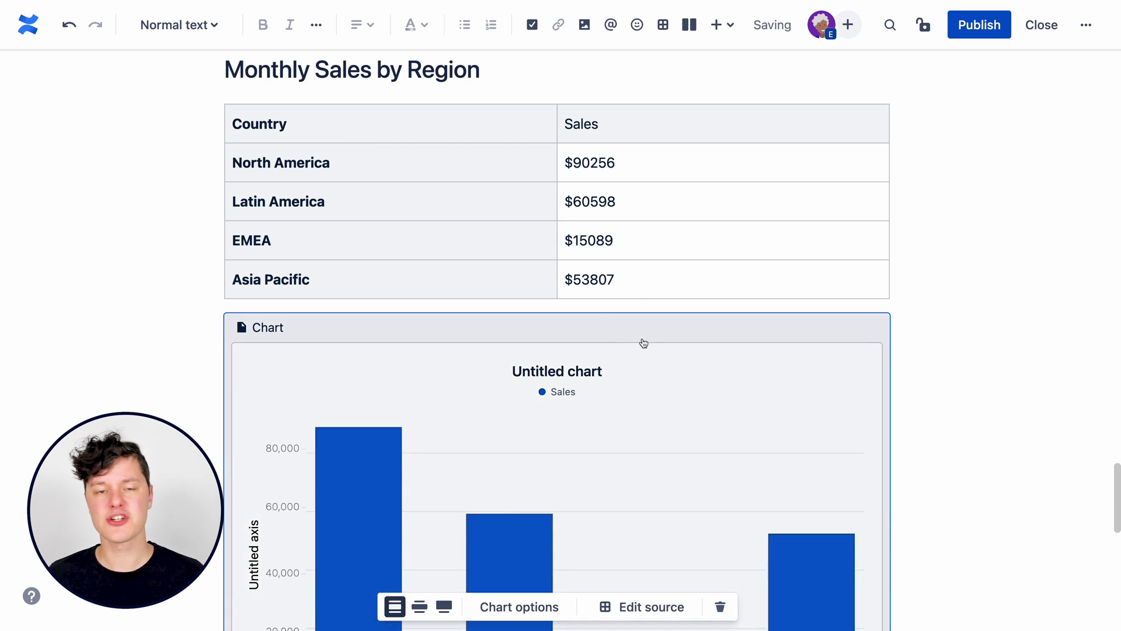
click(520, 546)
click(981, 157)
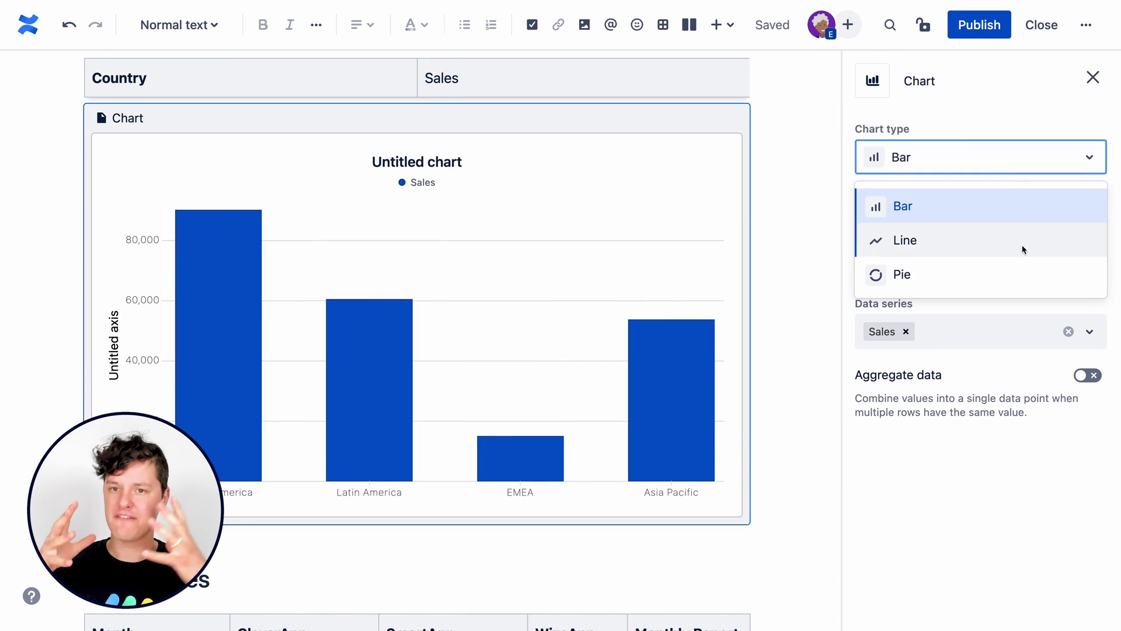
click(981, 277)
Title the pie 'Monthly Sales by Region' and adjust its legend settings
click(933, 202)
click(1064, 281)
triple_click(931, 339)
text(Mony)
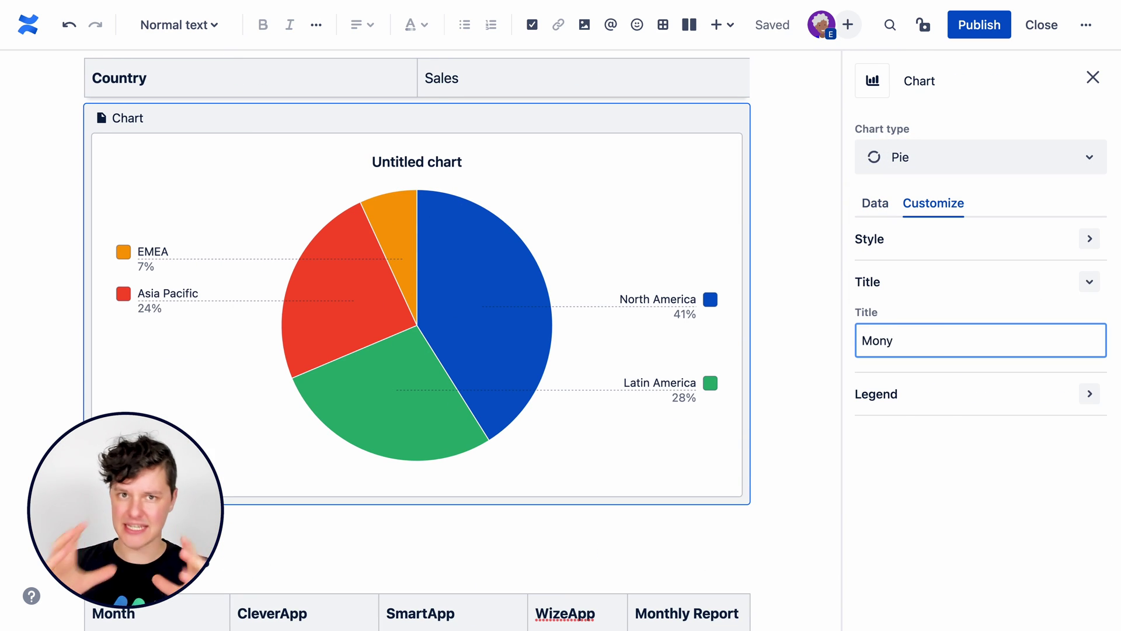
key(BackSpace)
text(thly Sales )
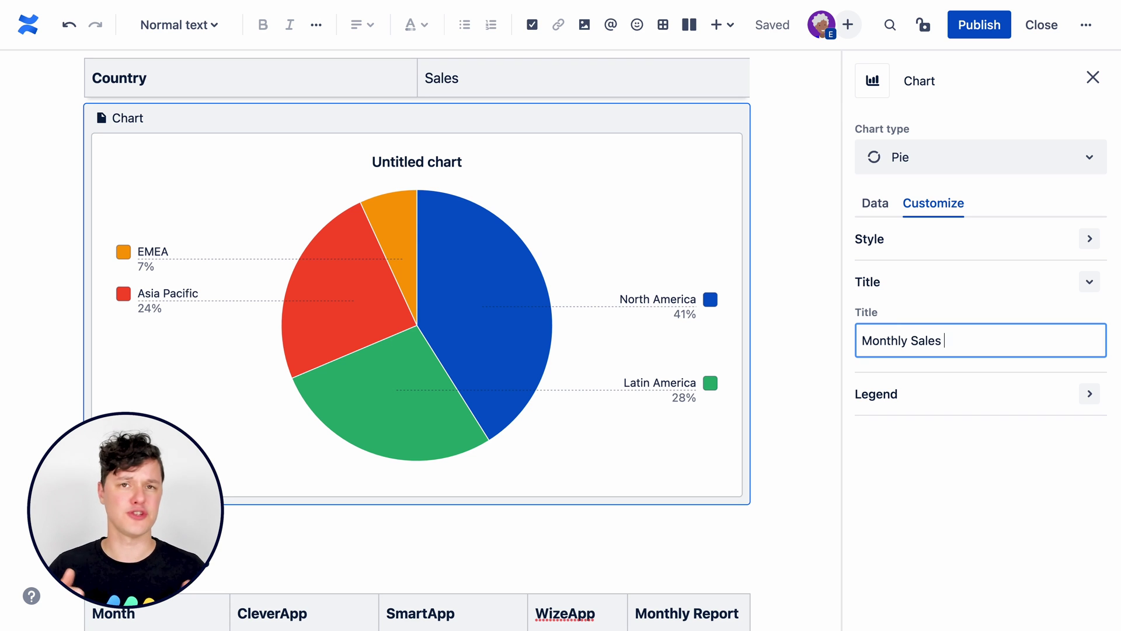
text(by Region)
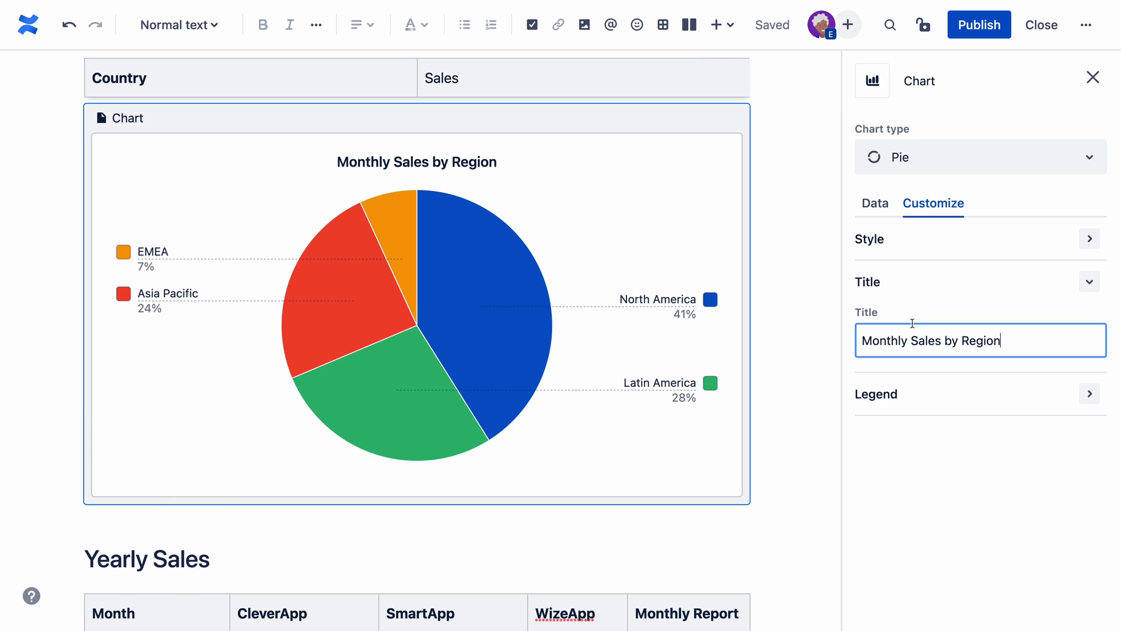
click(1090, 394)
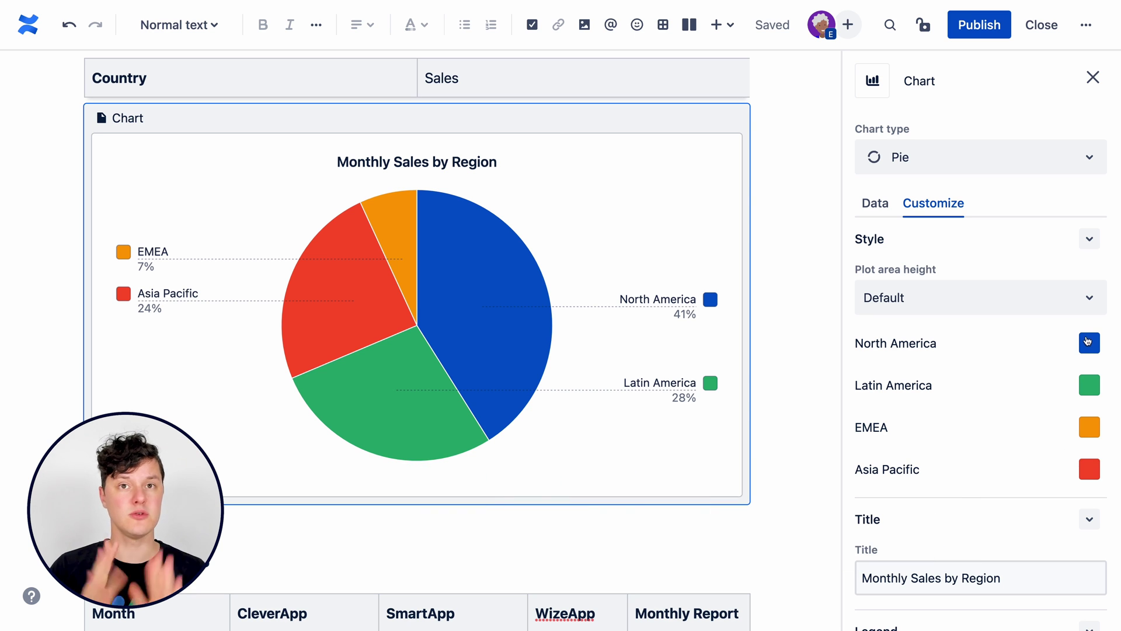
click(1094, 77)
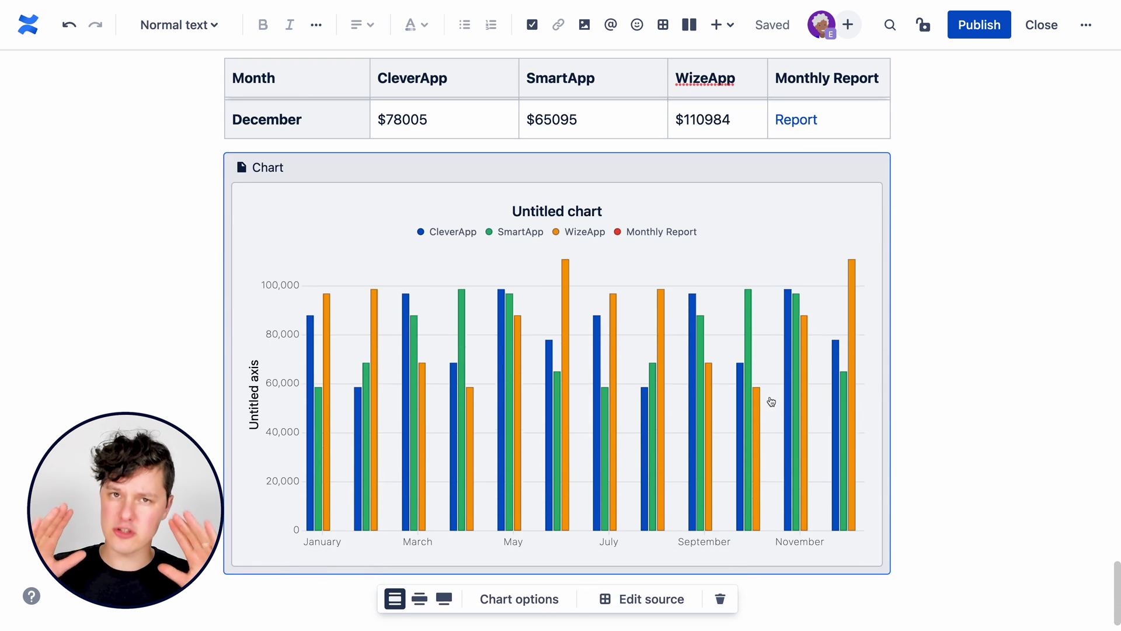
Drop the Monthly Report series and switch the chart to a line chart
click(1027, 345)
click(981, 157)
click(972, 240)
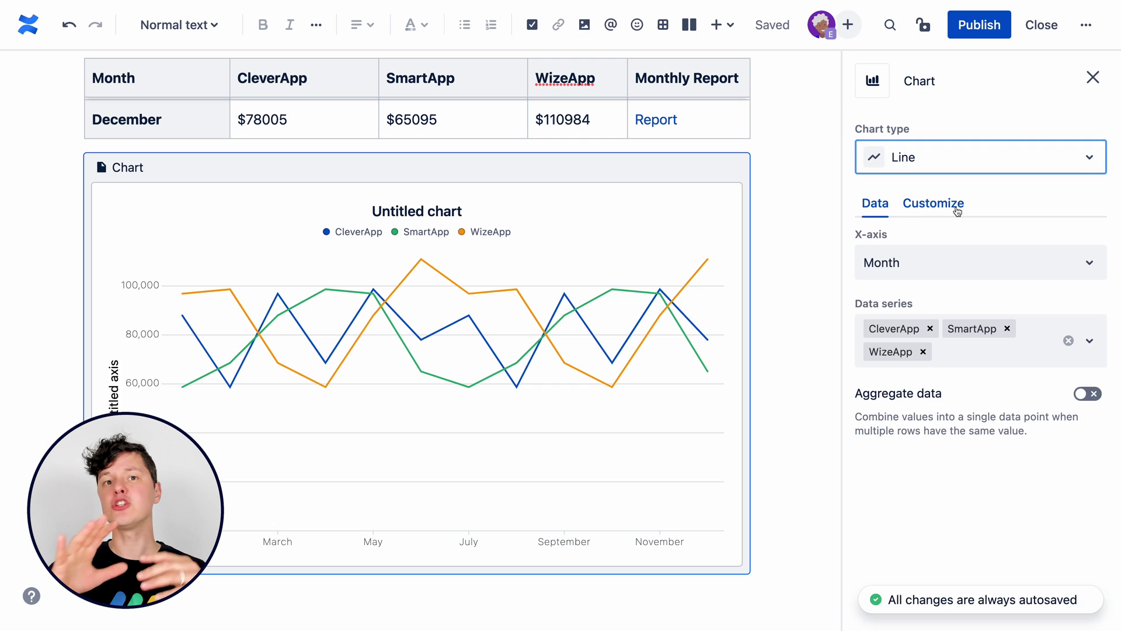
Title the chart 'Yearly Sales' and label its y-axis USD
click(934, 203)
click(1089, 281)
triple_click(991, 340)
text(Yearly Sal)
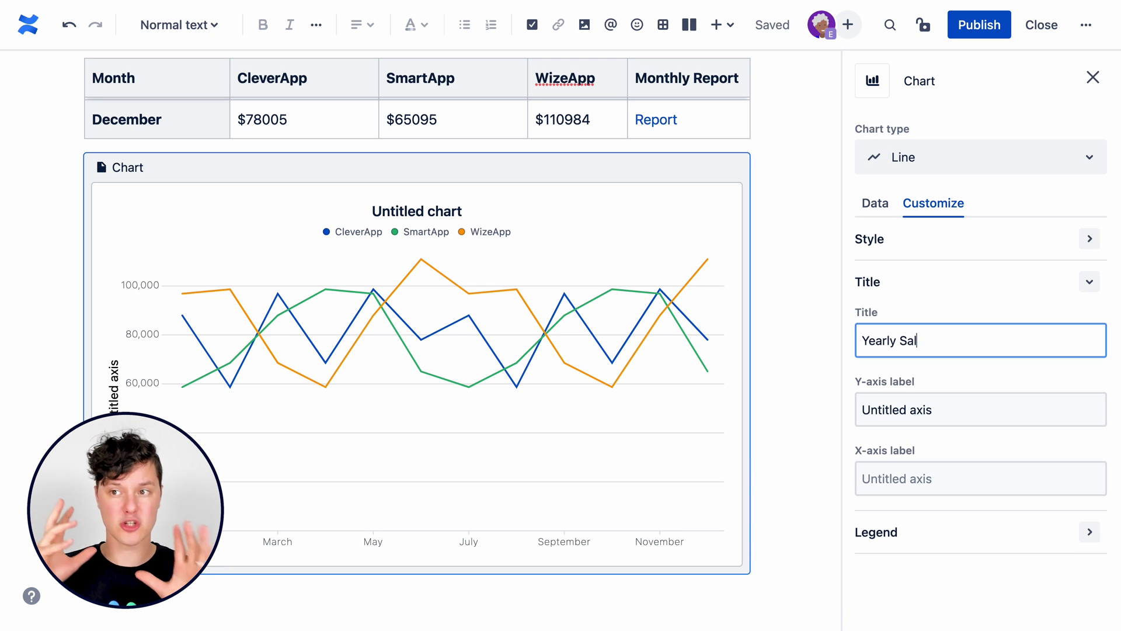
text(es)
triple_click(971, 407)
text(USD)
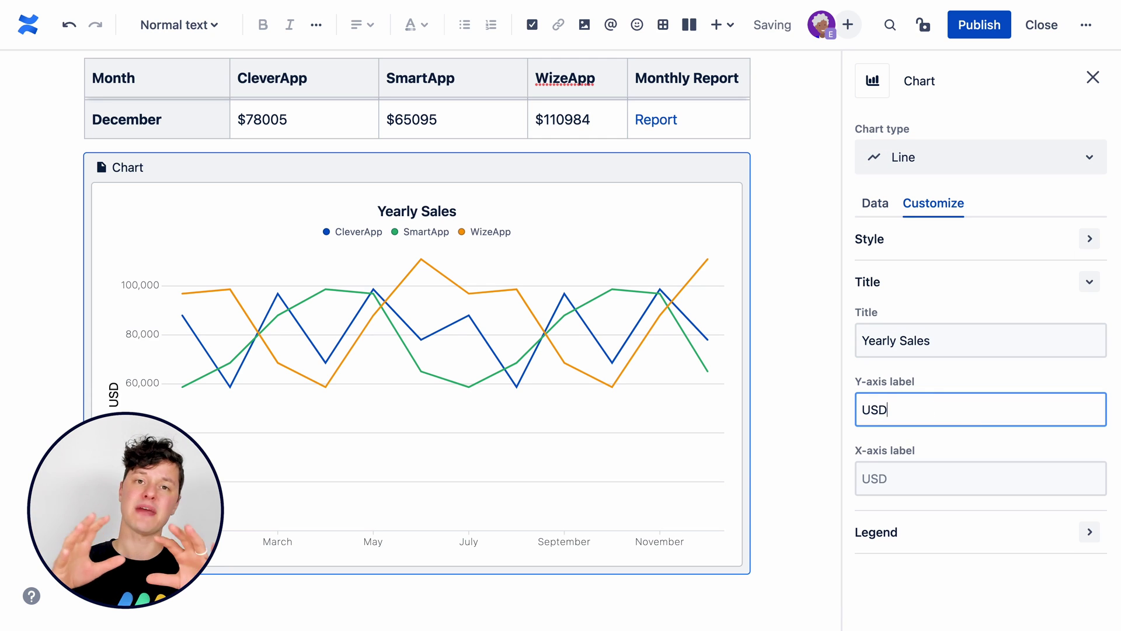
Turn on smooth lines and move the legend below the chart
click(1089, 238)
scroll(1038, 451, down, 1)
click(1085, 470)
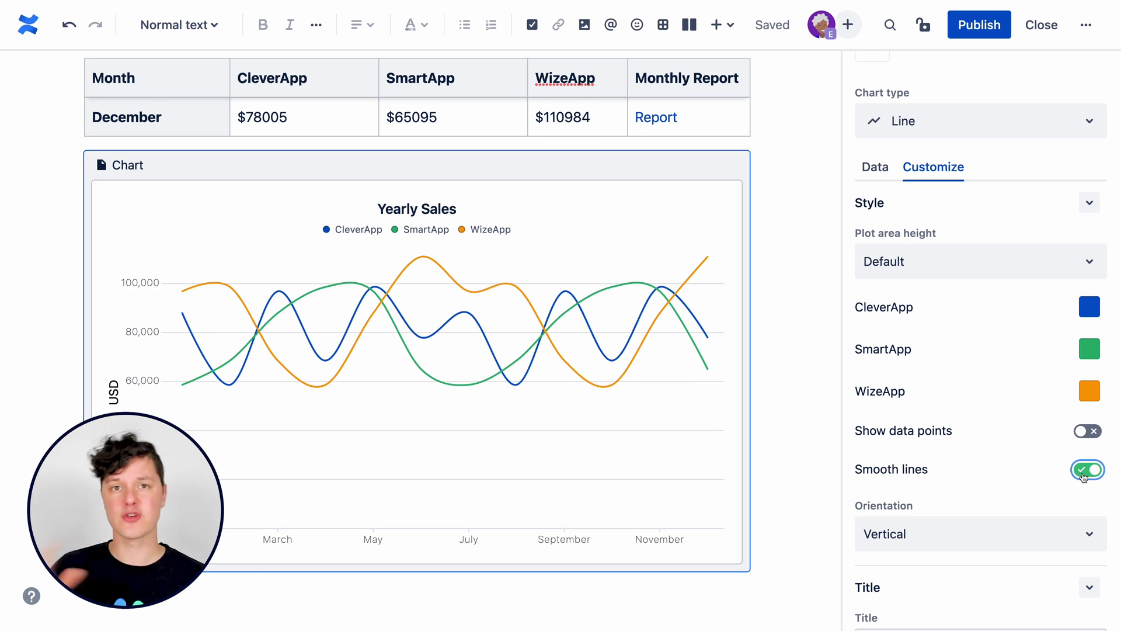
scroll(979, 605, down, 6)
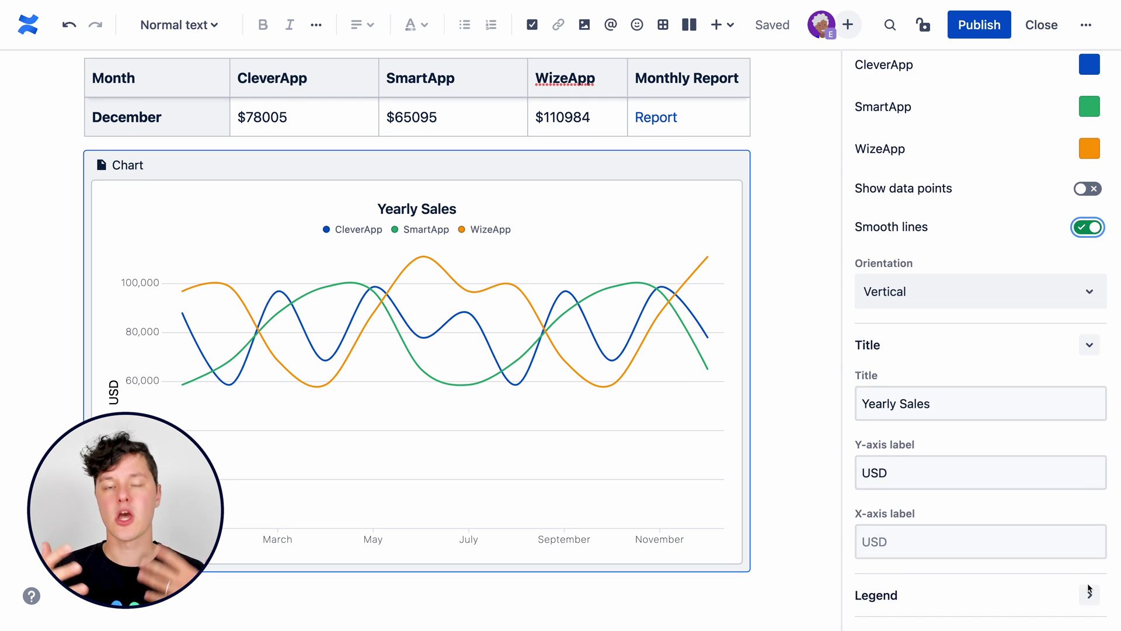
click(1034, 584)
click(1034, 545)
scroll(1032, 455, up, 6)
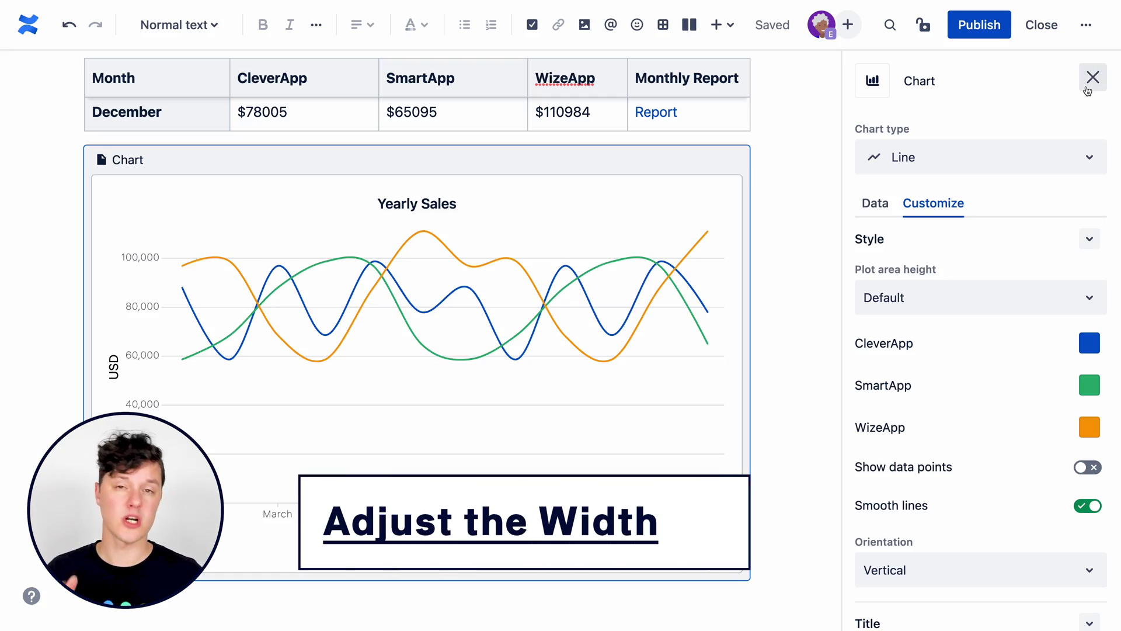
Stretch the Yearly Sales chart to full page width
click(1091, 75)
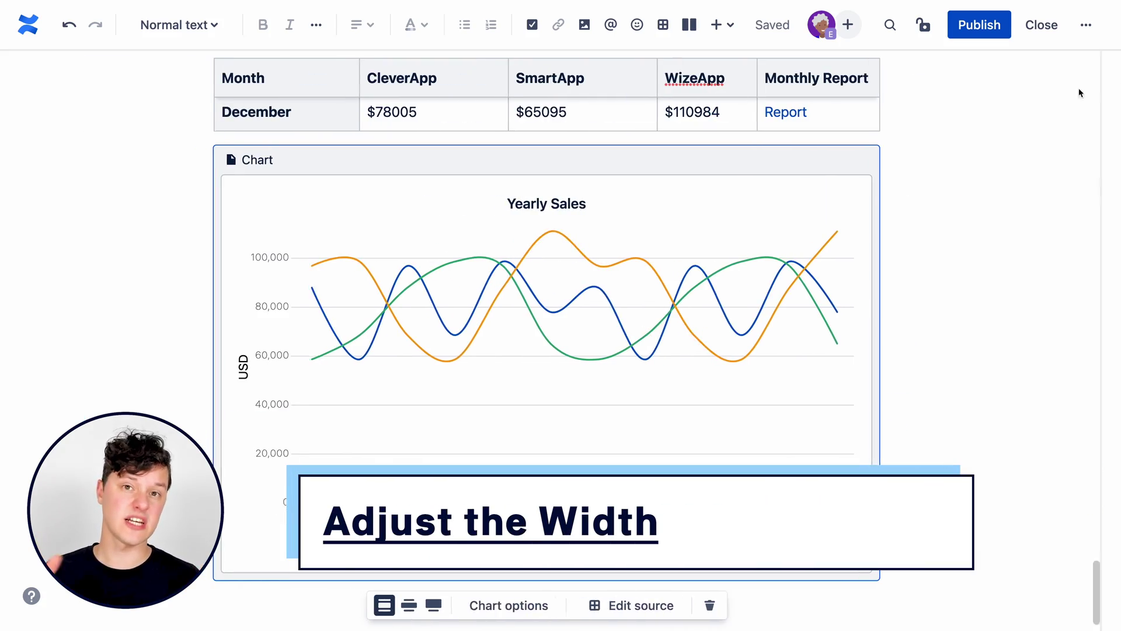
click(423, 609)
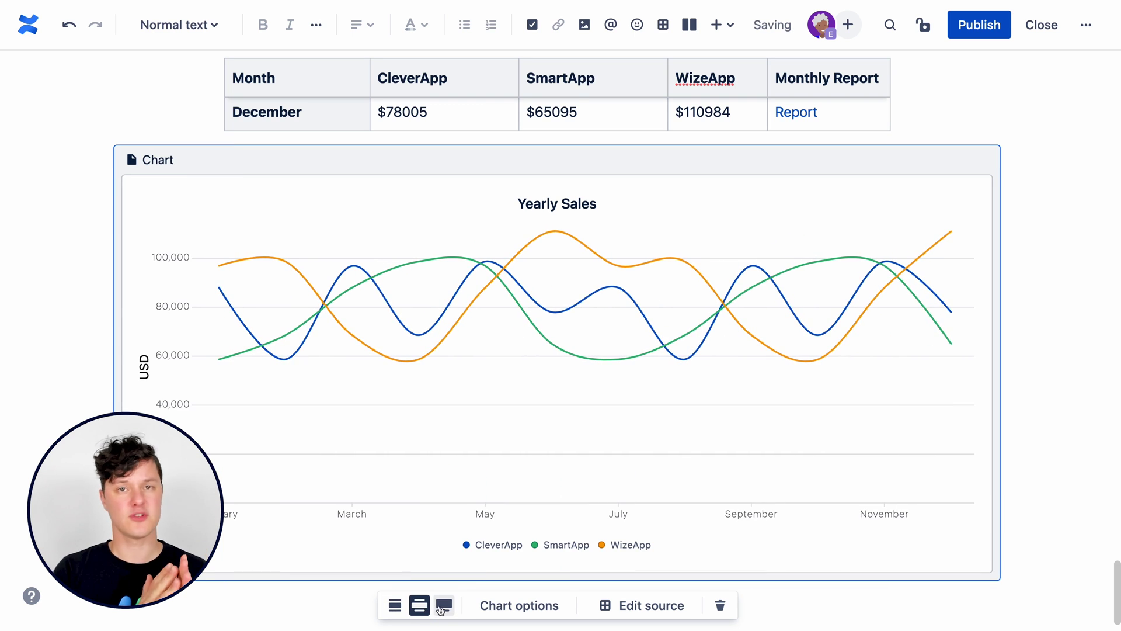
click(444, 606)
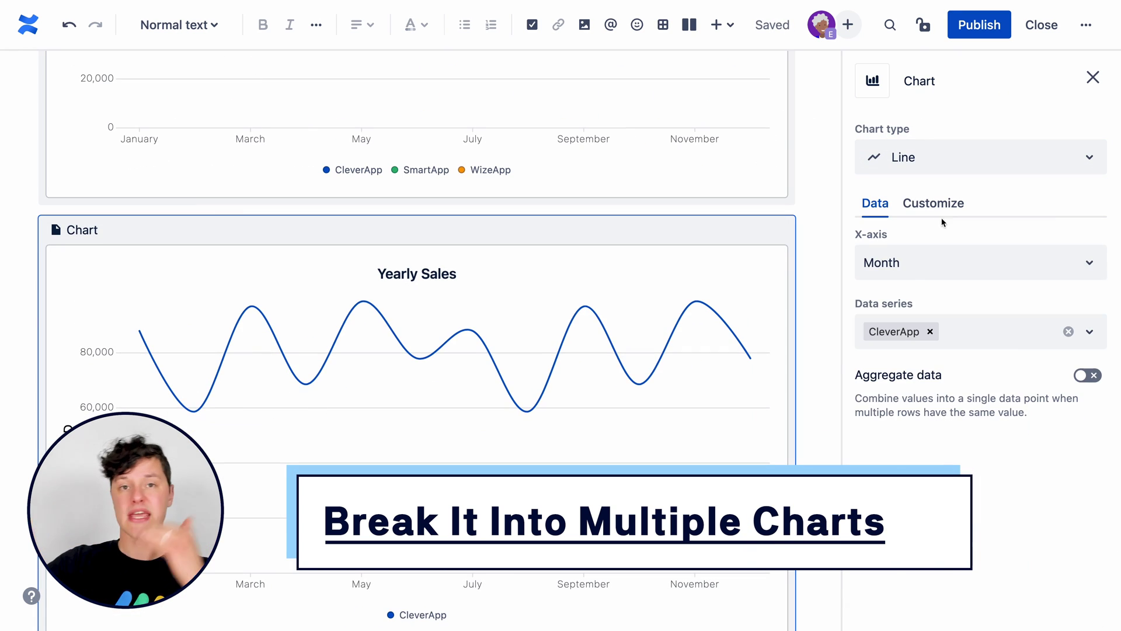
Give the CleverApp copy a shorter plot, append ', CleverApp' to its title and hide its legend
click(933, 203)
click(975, 295)
click(888, 340)
scroll(981, 350, down, 3)
click(981, 401)
text(, CleverAPp)
click(1087, 520)
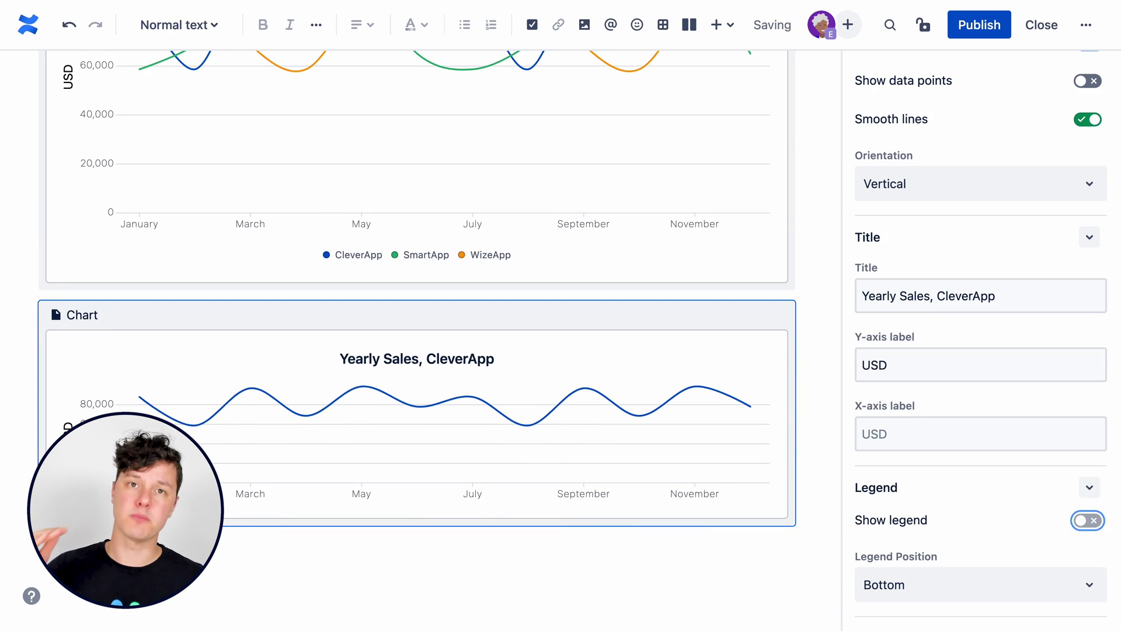
Retitle the remaining copies for SmartApp and WiseApp
click(896, 538)
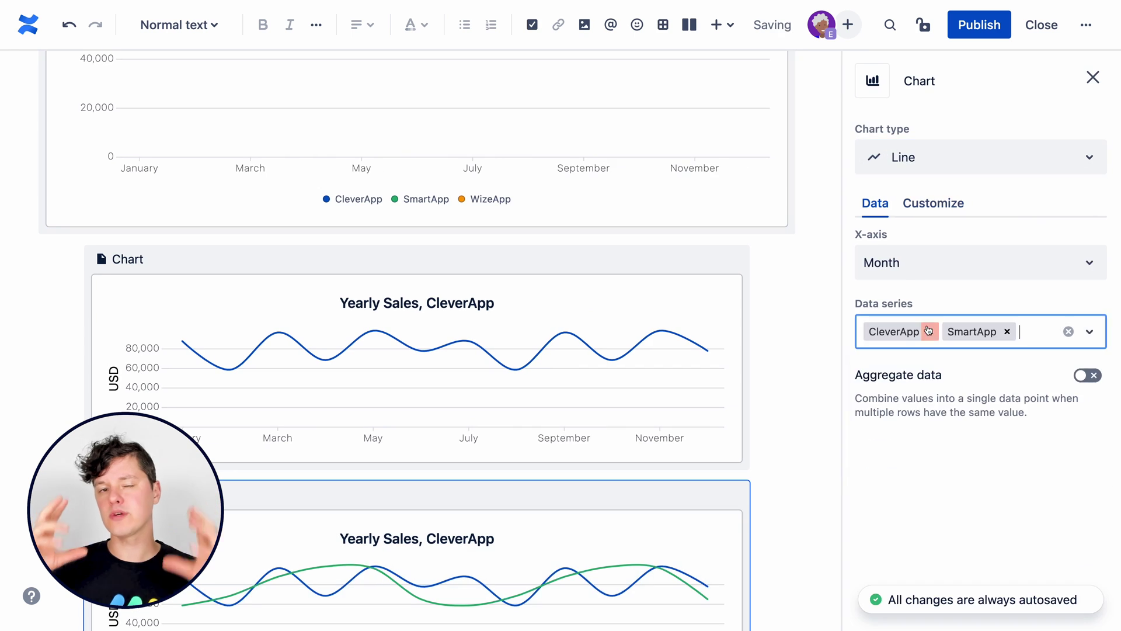
text(Sm)
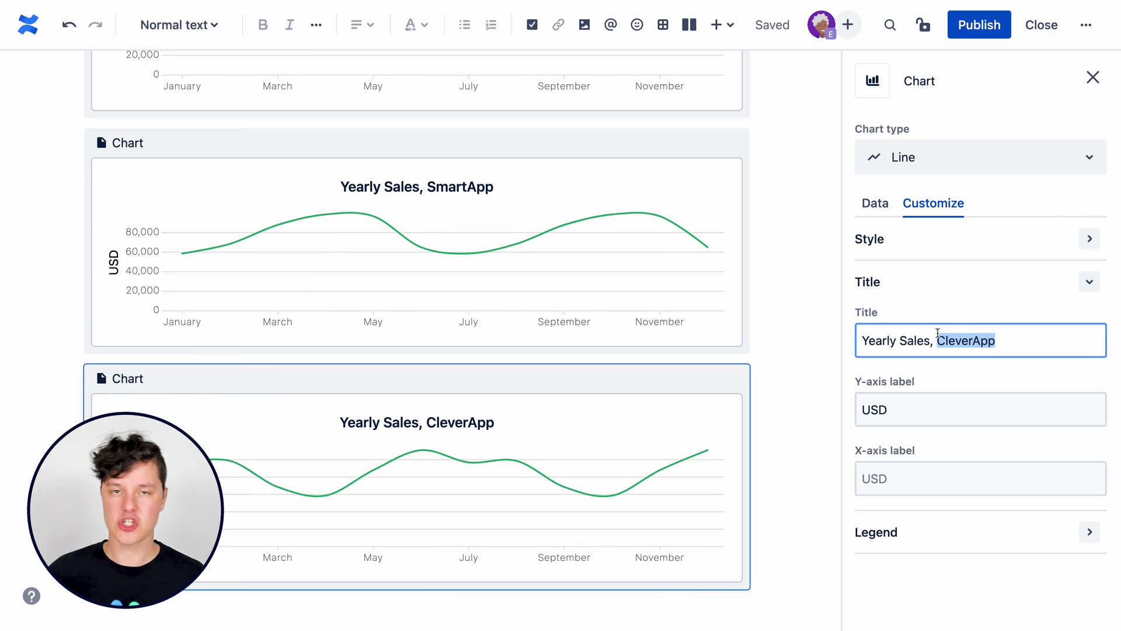
text(WiseApp)
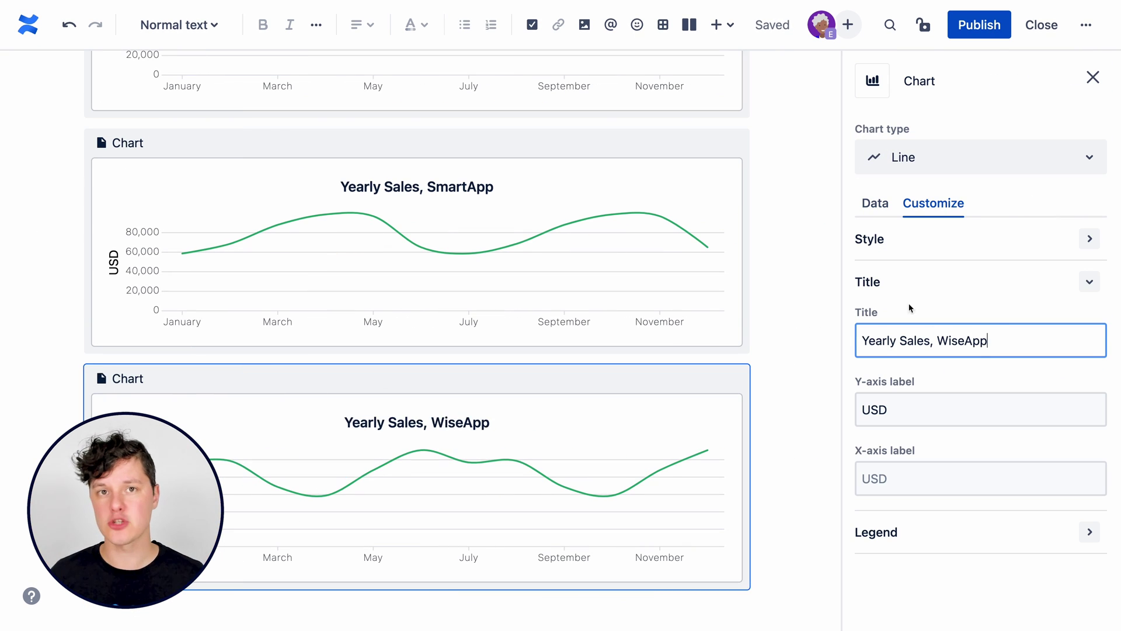
click(1068, 242)
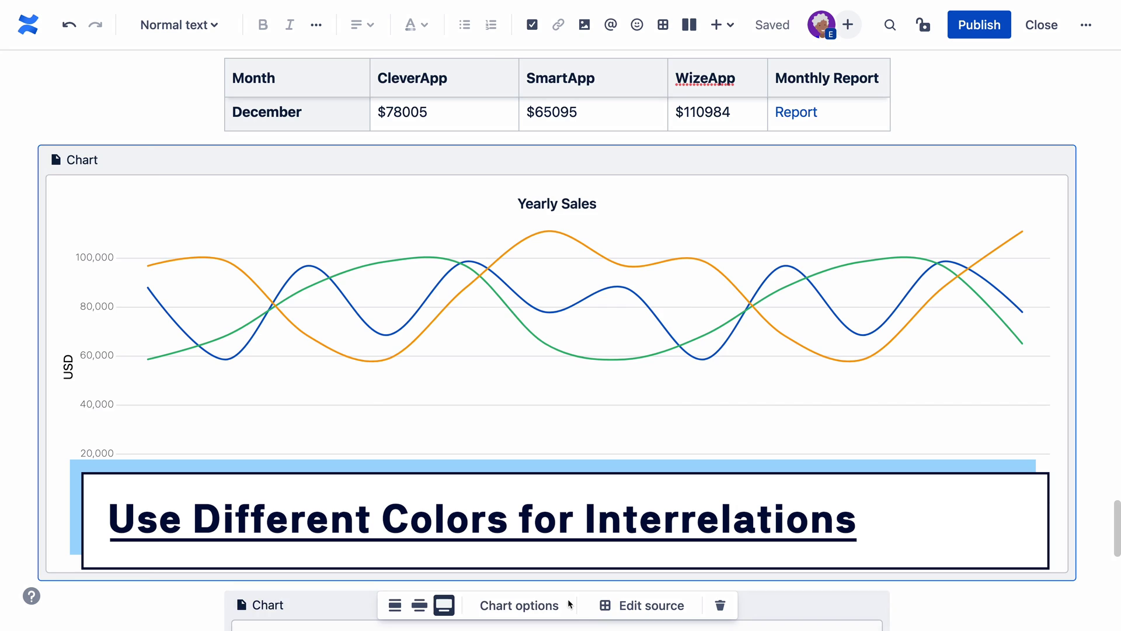
Set the CleverApp and SmartApp lines to Light Blue and the WizeApp line to Dark Red
click(526, 605)
click(950, 202)
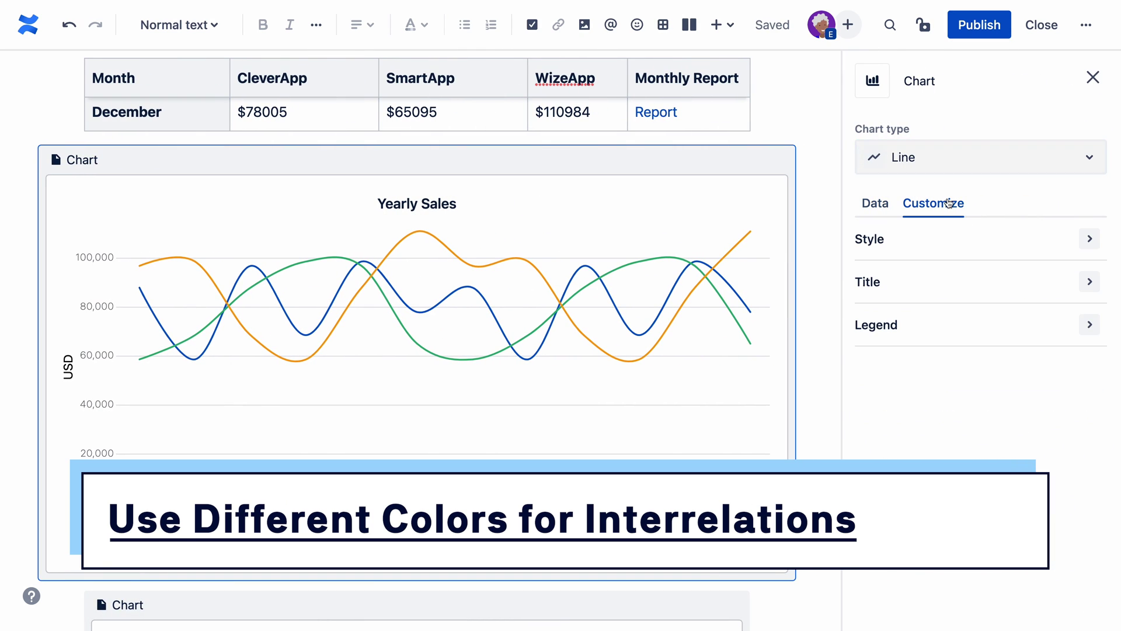
click(1089, 238)
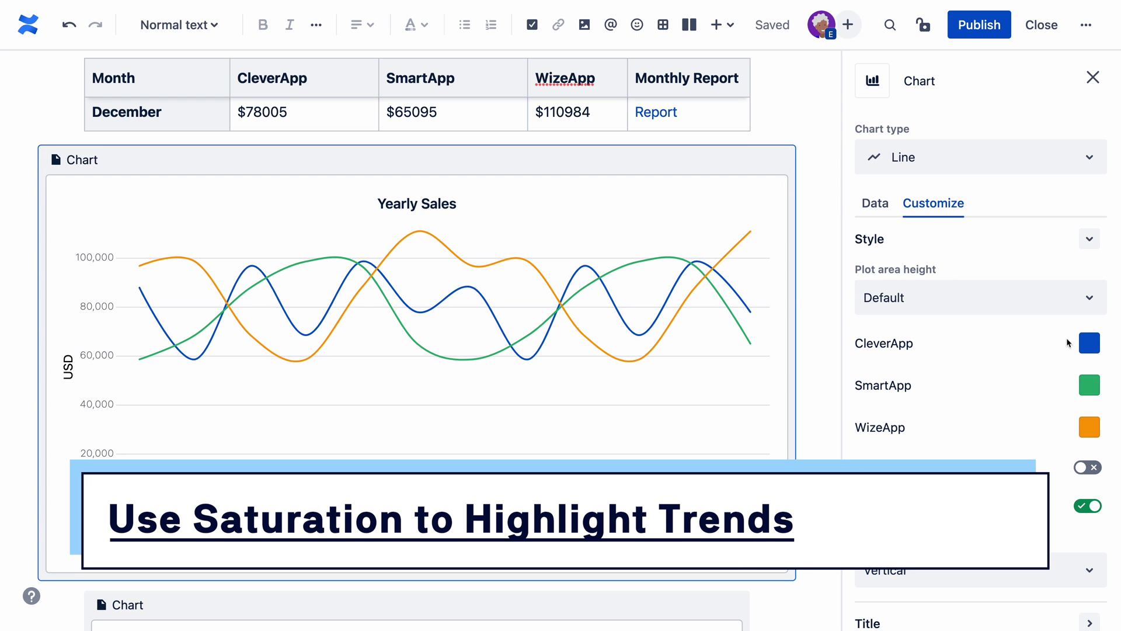
click(1089, 343)
click(966, 217)
scroll(971, 238, down, 2)
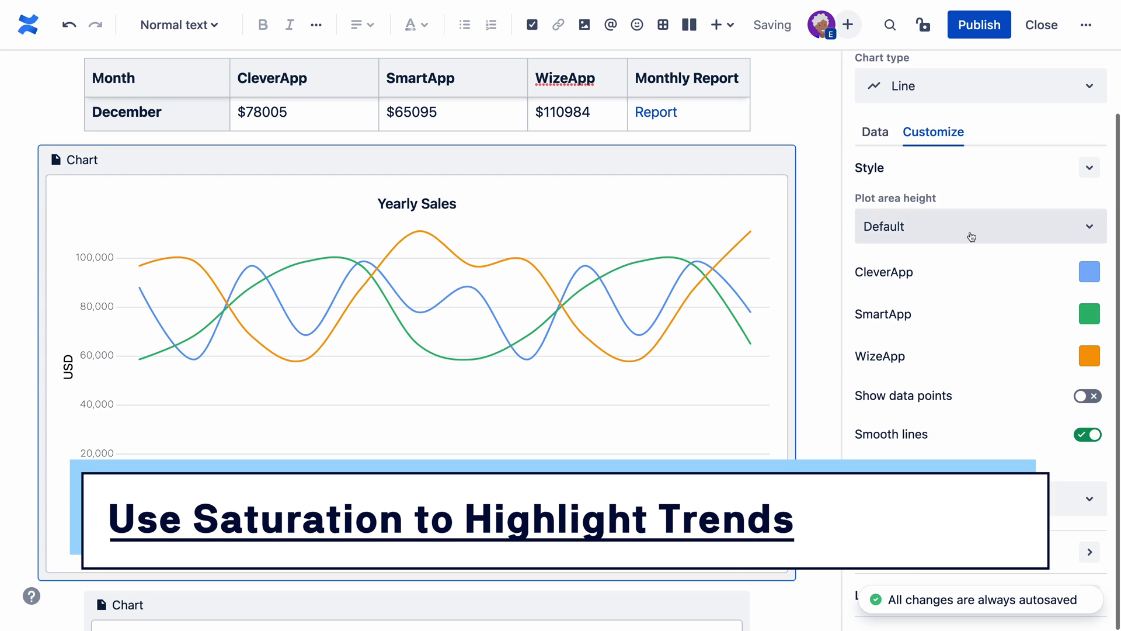
click(1097, 320)
click(967, 353)
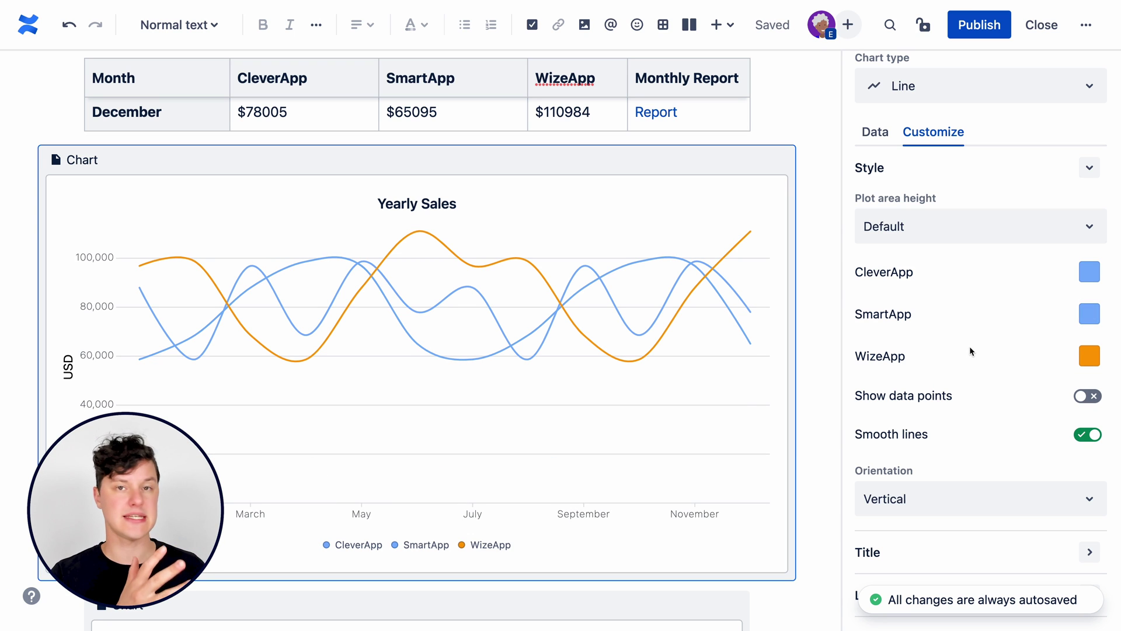
click(1089, 355)
click(1049, 288)
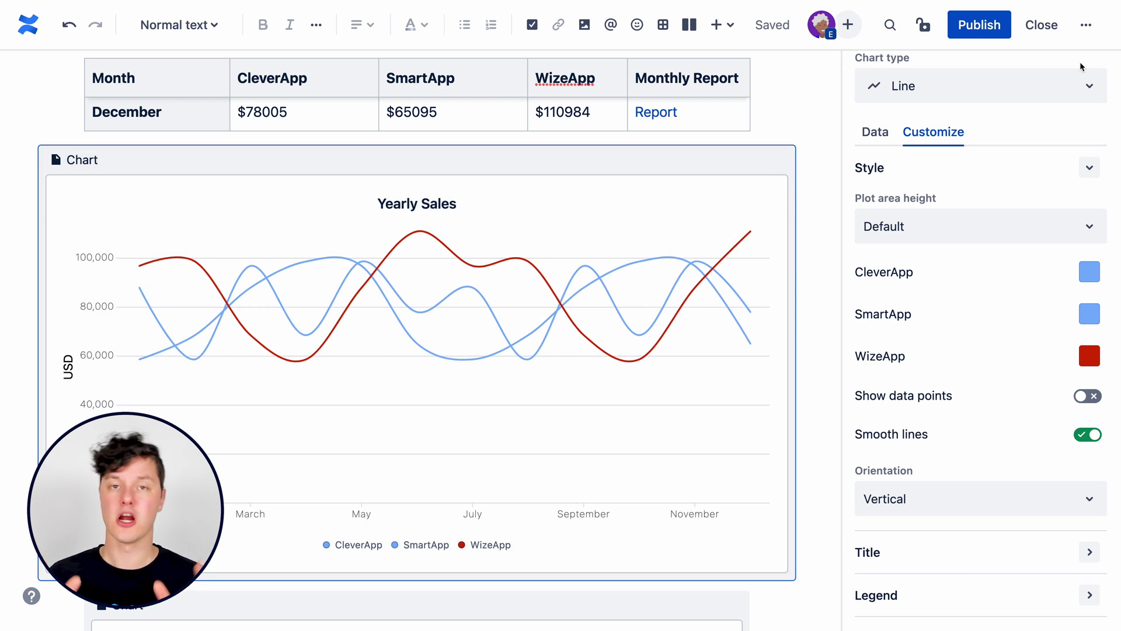
scroll(1084, 73, up, 2)
click(1089, 75)
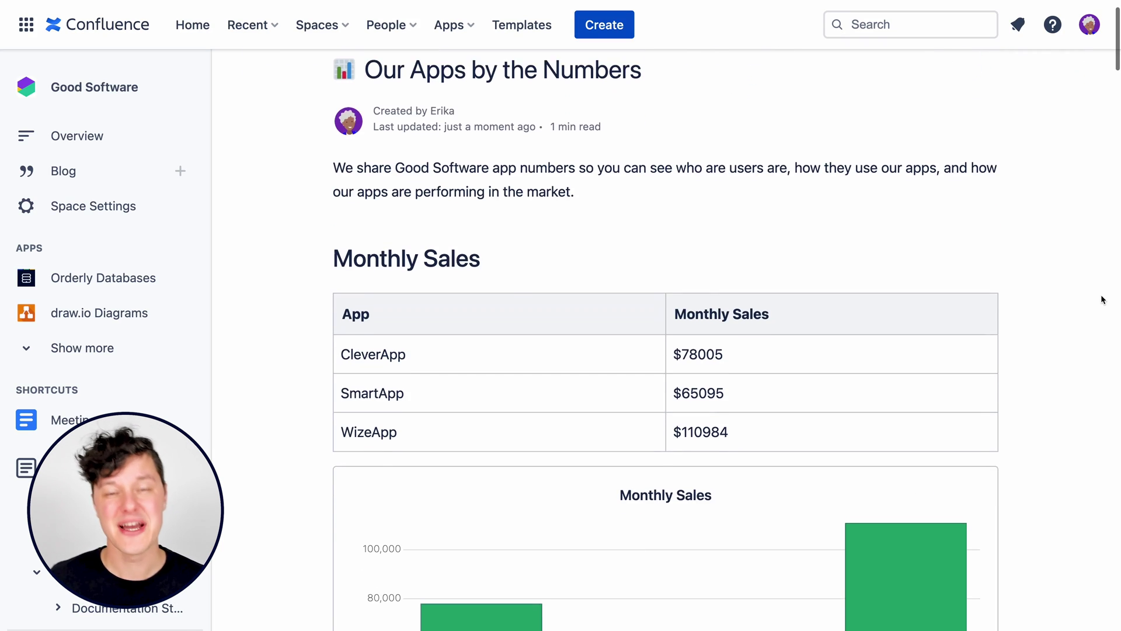
Scroll the published page past the Usage by Plan and Usage by Age and Platform charts
scroll(1102, 295, down, 10)
scroll(1103, 294, down, 10)
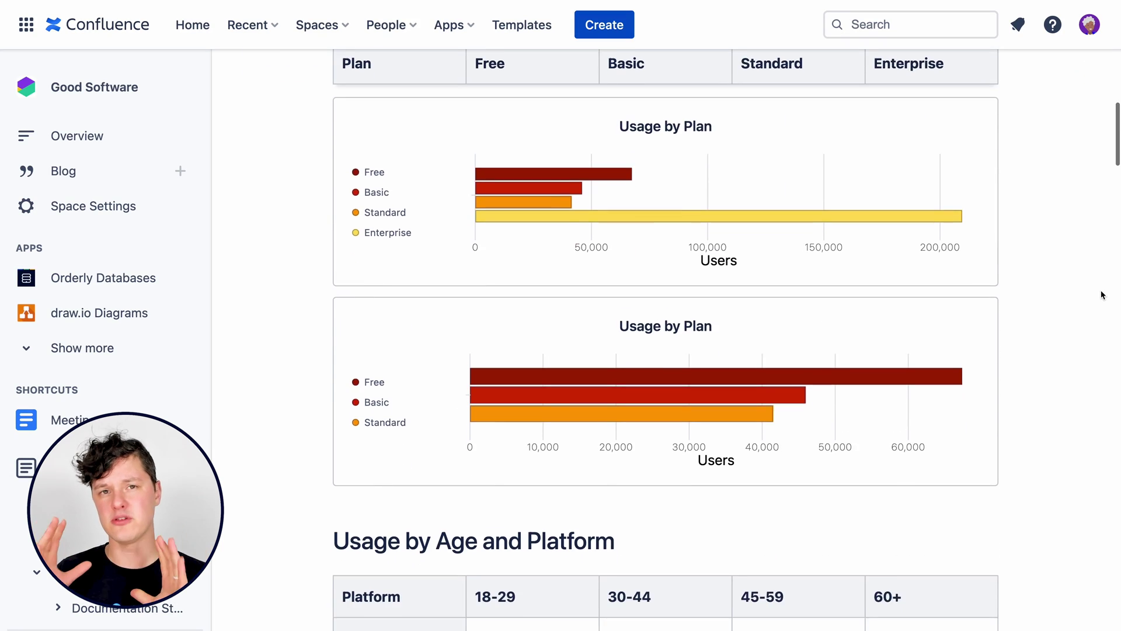
scroll(1103, 295, down, 12)
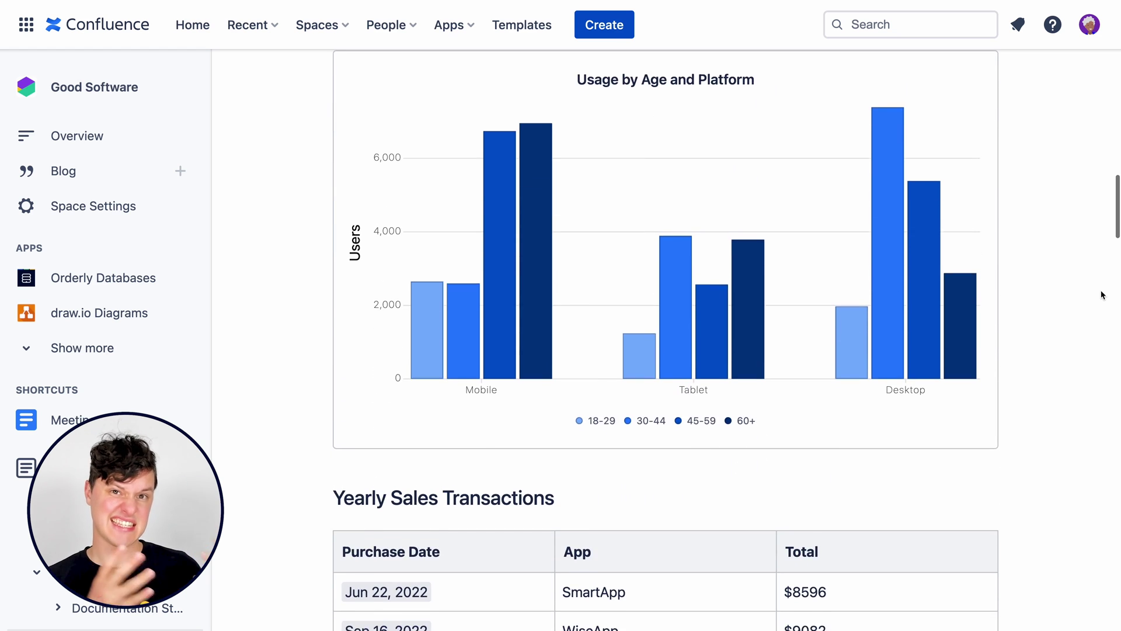
scroll(1103, 285, down, 5)
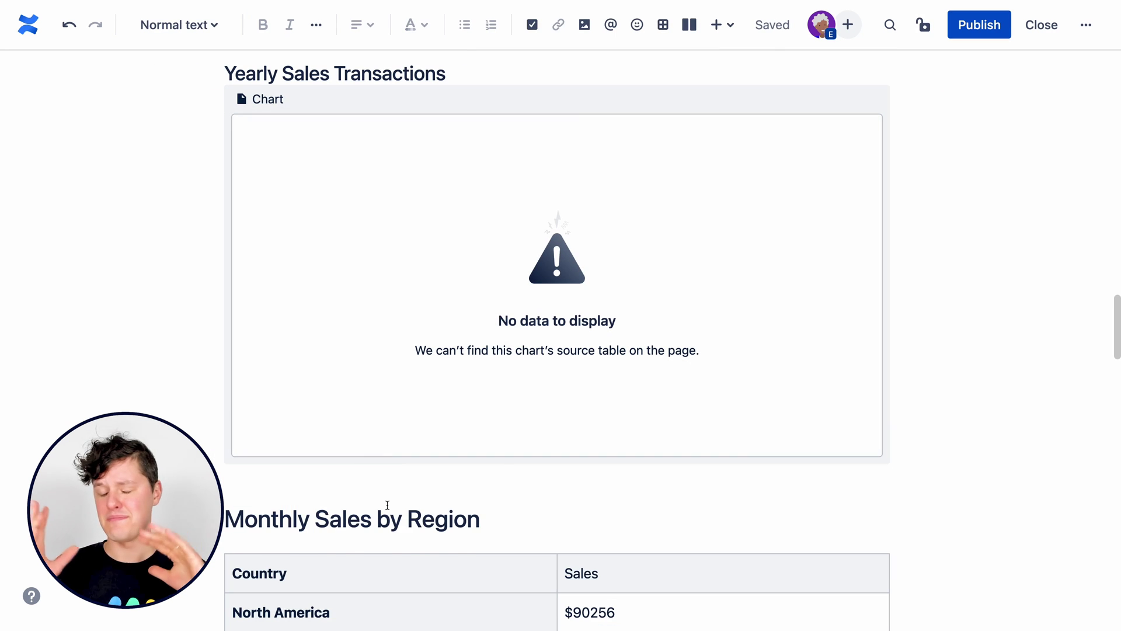
Insert an expand via /exp above Monthly Sales by Region to hold the transactions table
click(387, 504)
text(/exp)
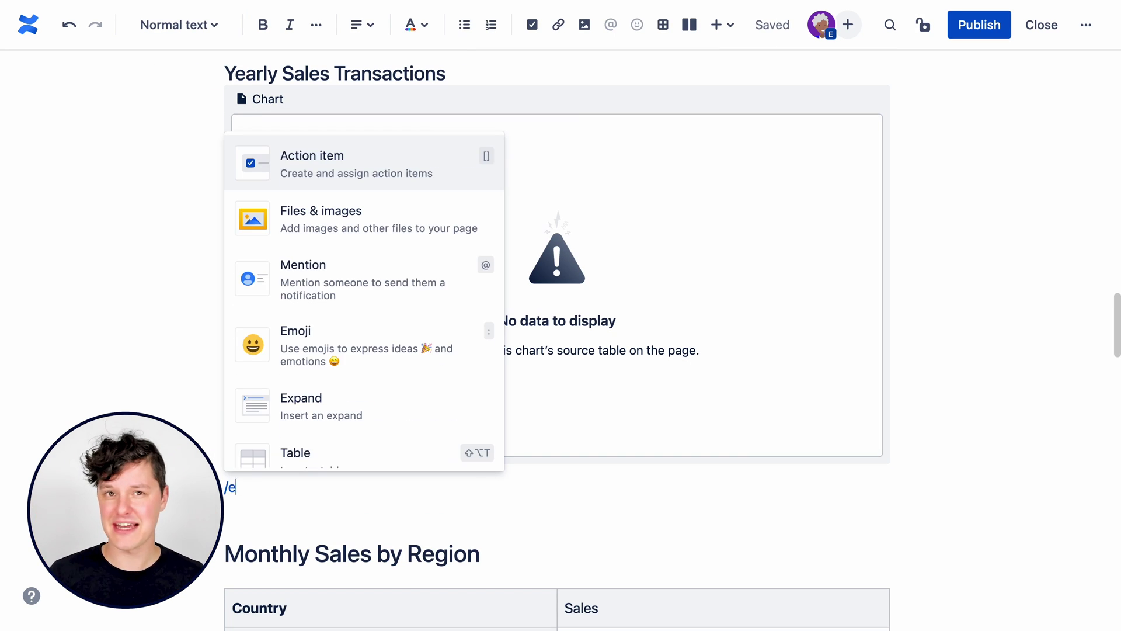
click(343, 264)
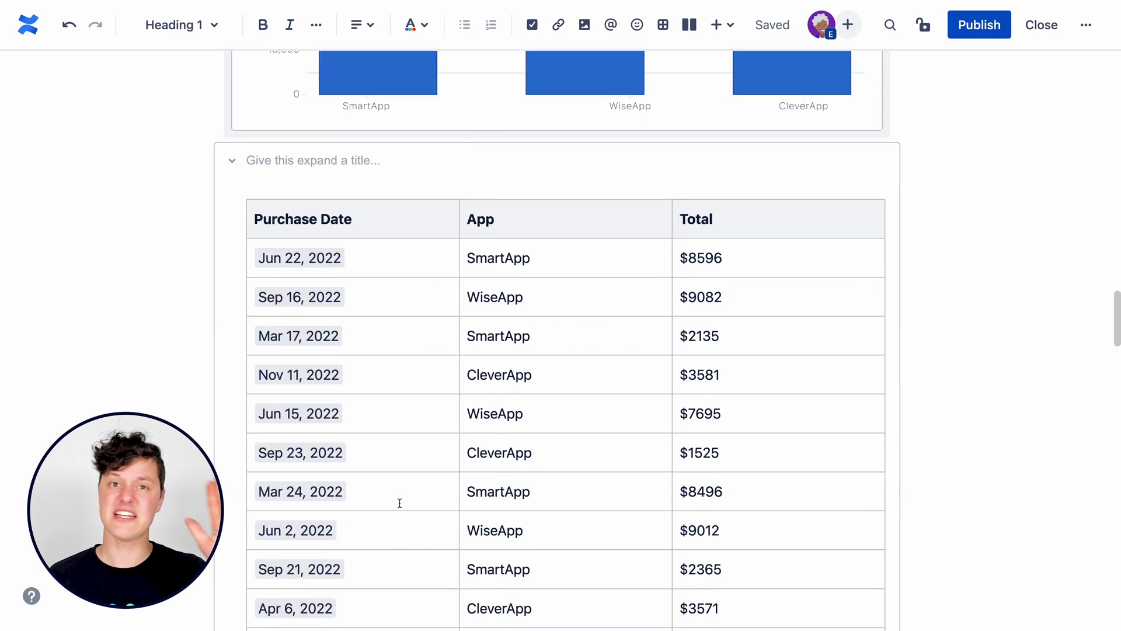
scroll(399, 501, up, 2)
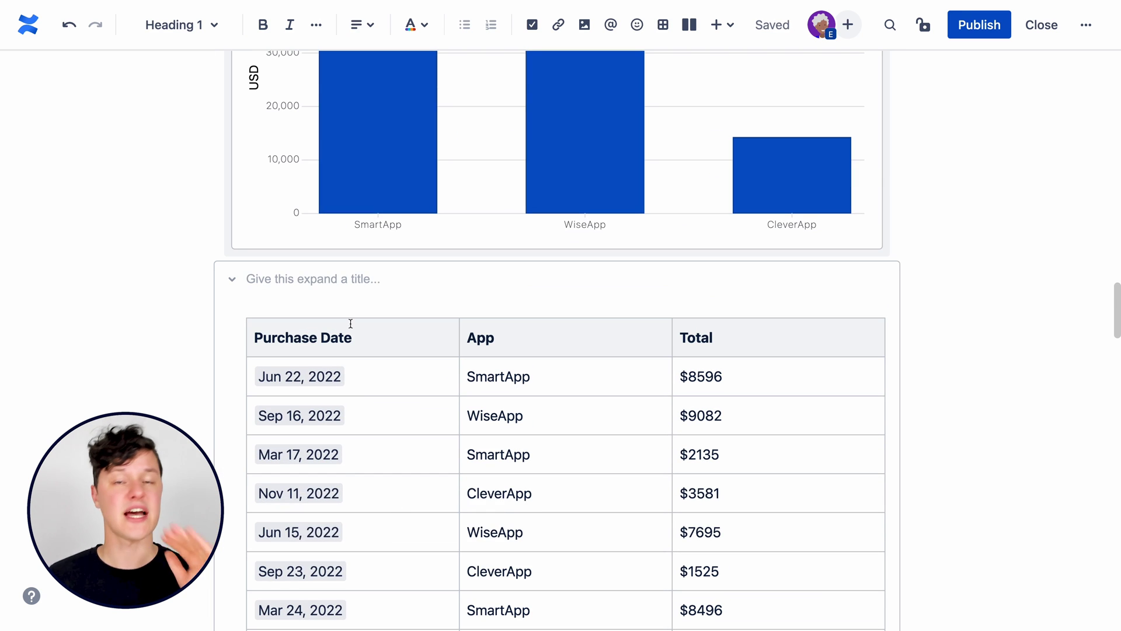
scroll(1001, 166, up, 6)
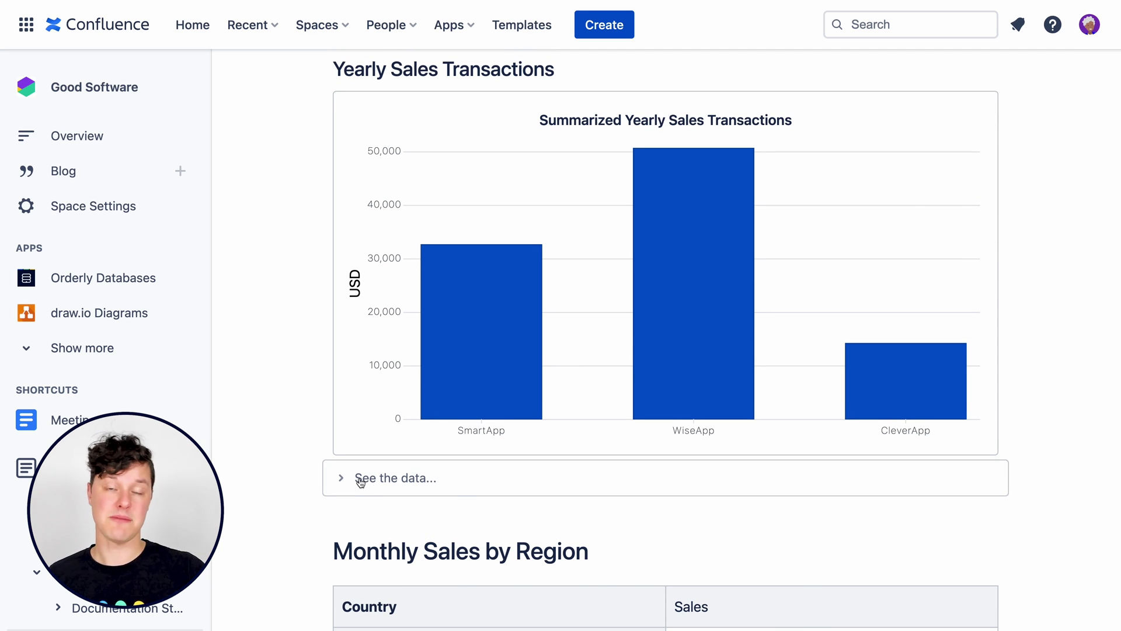
Open and collapse the 'See the data...' expand to check it holds the table
click(361, 479)
click(360, 479)
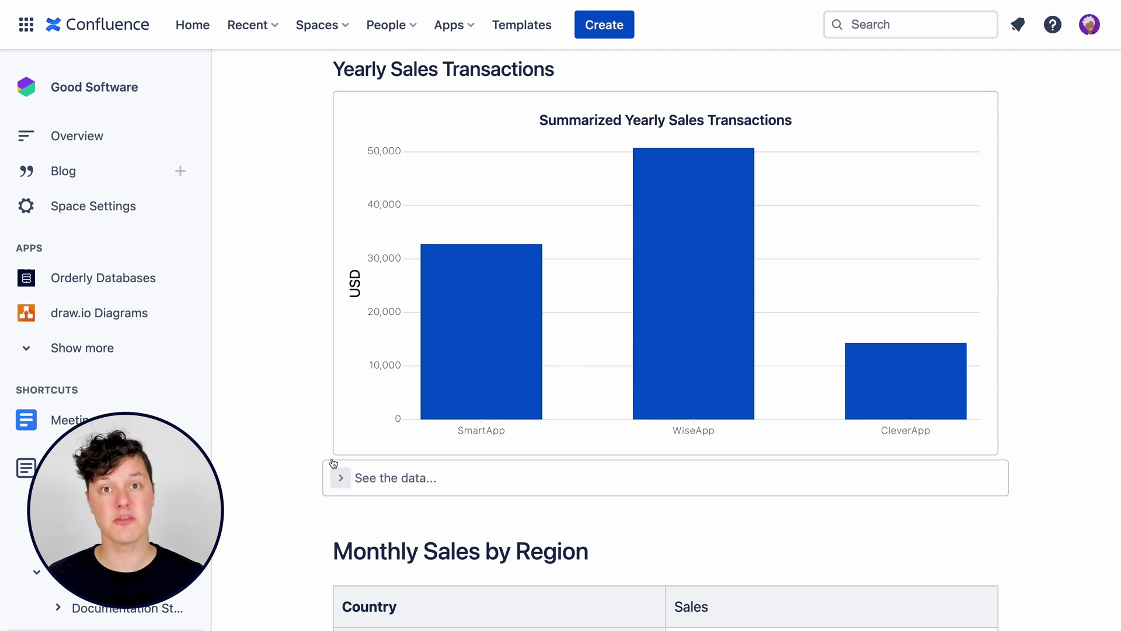
scroll(282, 391, up, 1)
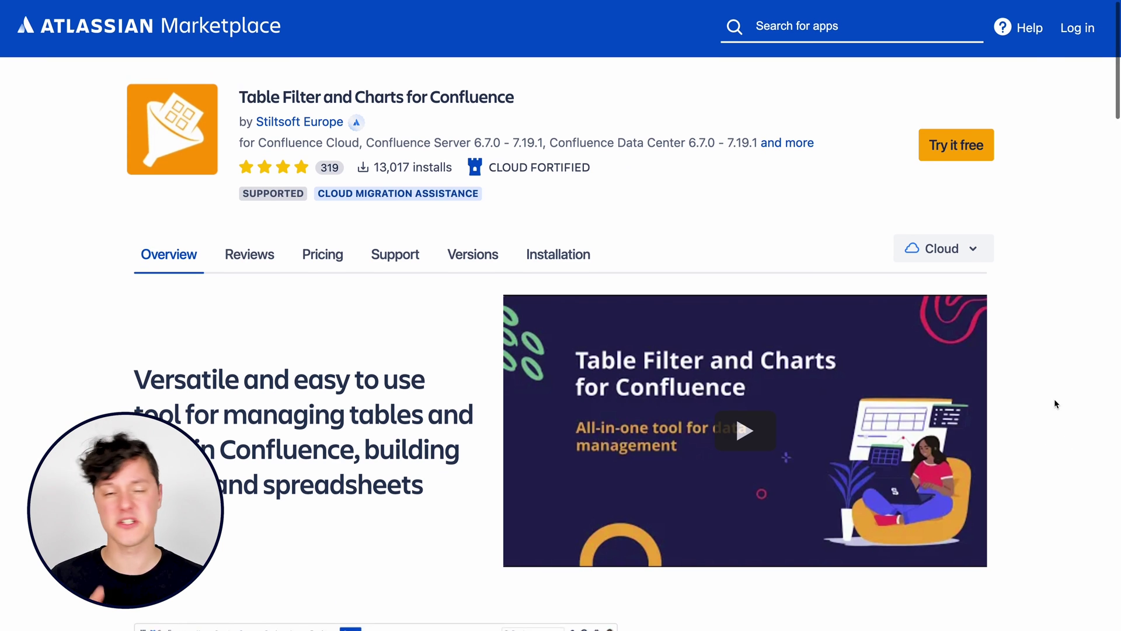
Scroll down the Table Filter and Charts listing and enlarge the Add a Chart screenshot
scroll(1054, 398, down, 5)
scroll(1054, 400, down, 6)
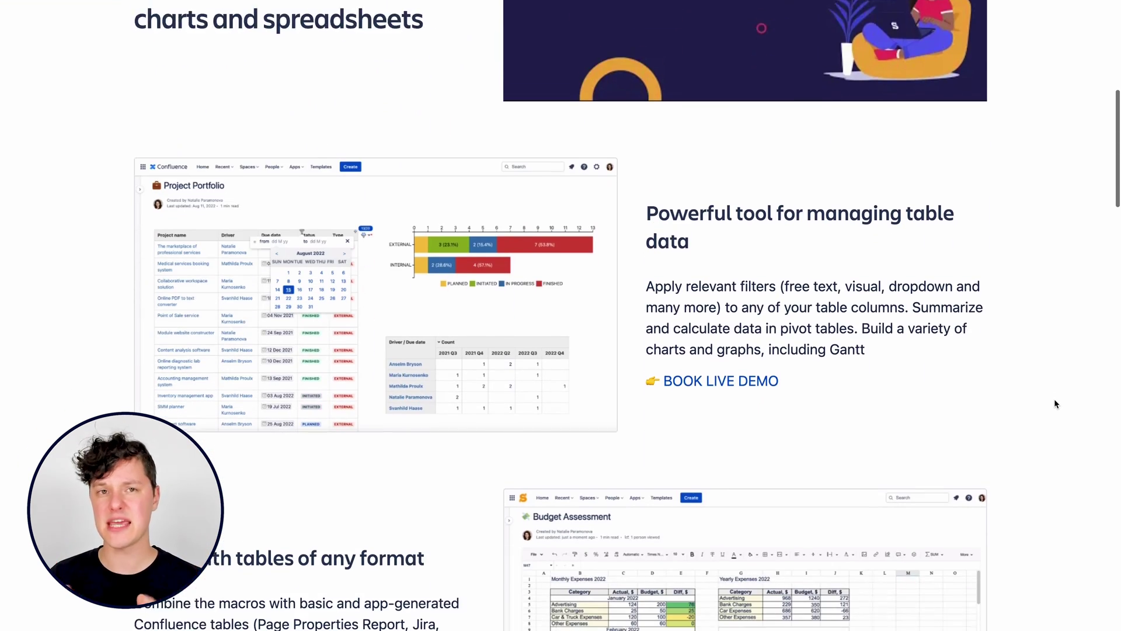
scroll(1053, 398, down, 2)
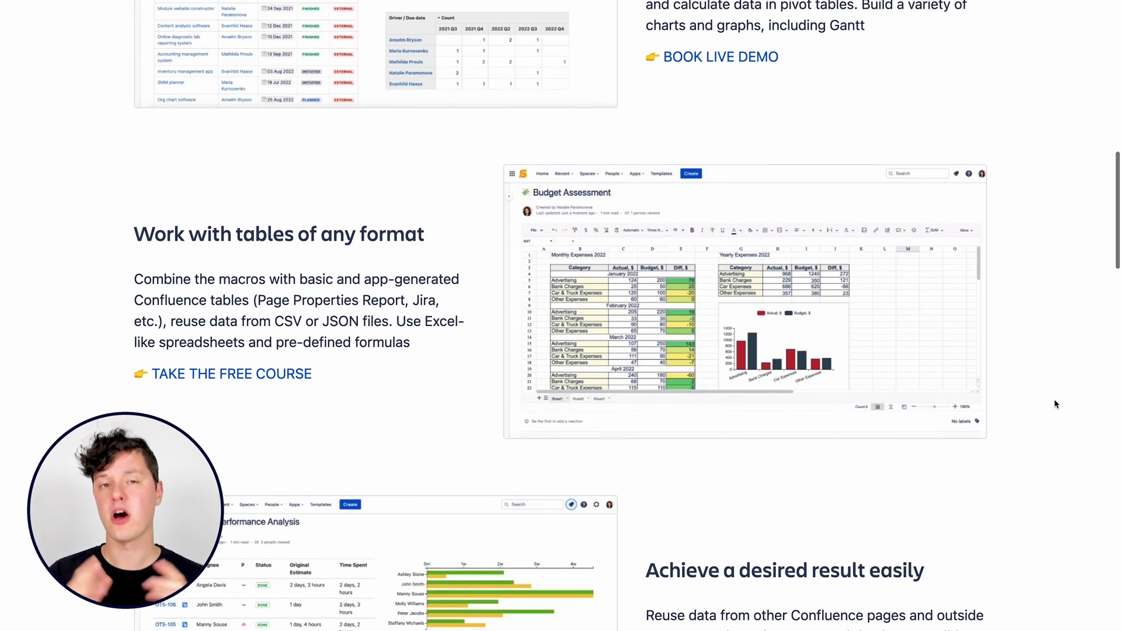
scroll(1054, 398, down, 4)
click(243, 334)
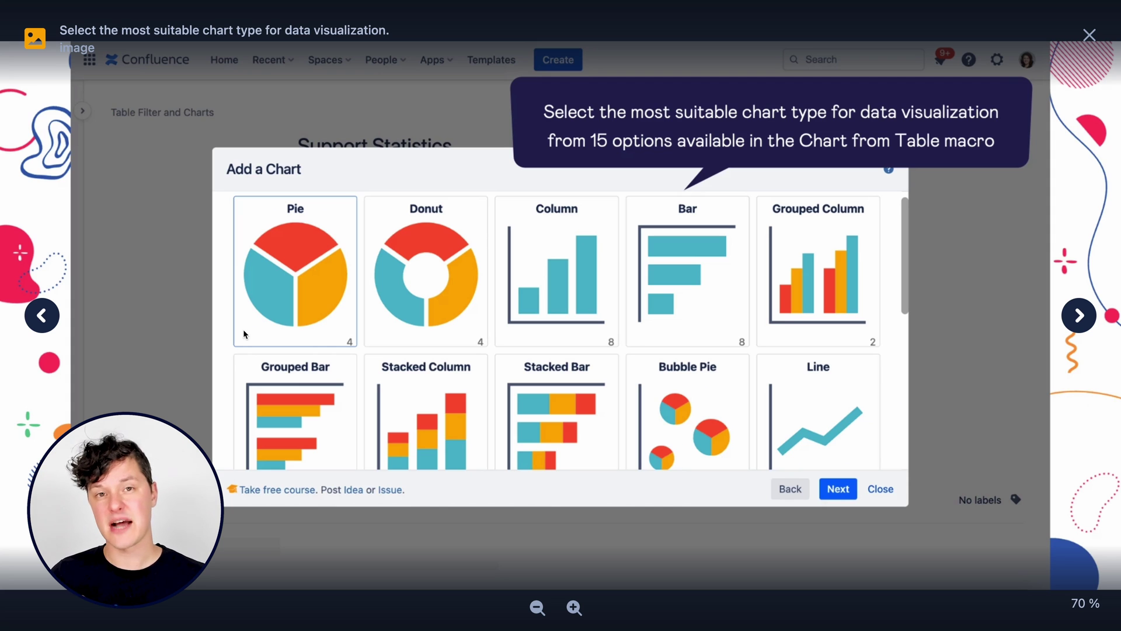